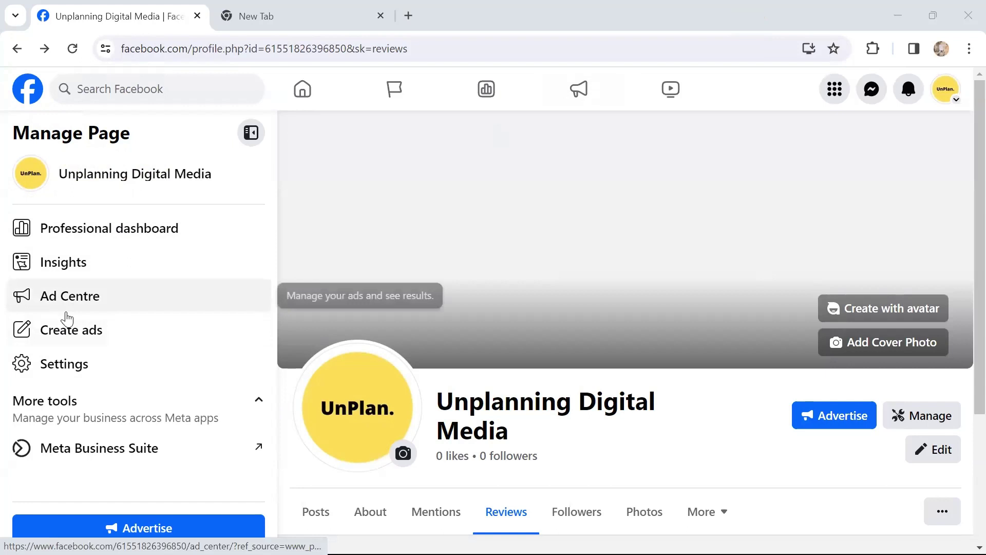
- Open the Ad Centre from the Unplanning Digital Media page's Manage Page sidebar
scroll(512, 302, down, 3)
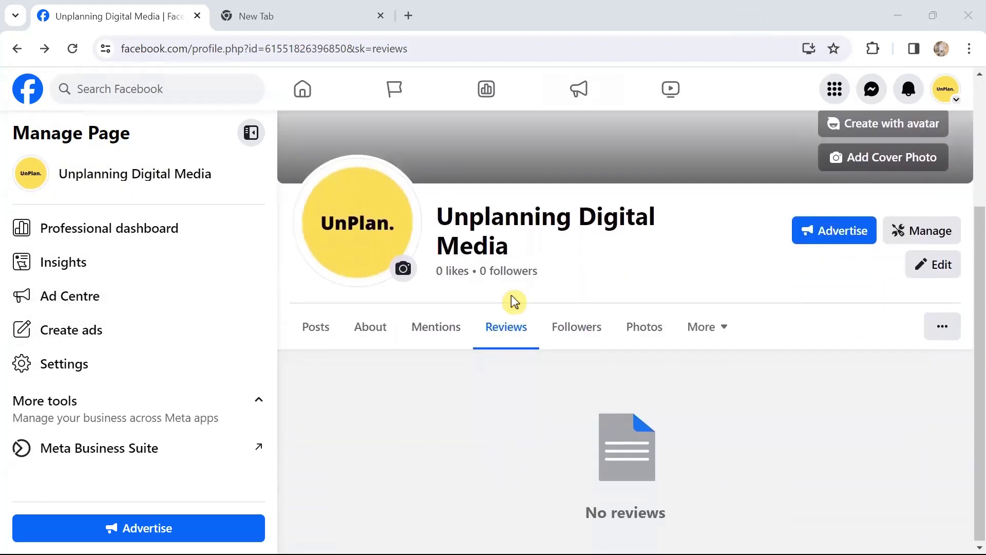
scroll(514, 302, up, 1)
scroll(514, 302, up, 2)
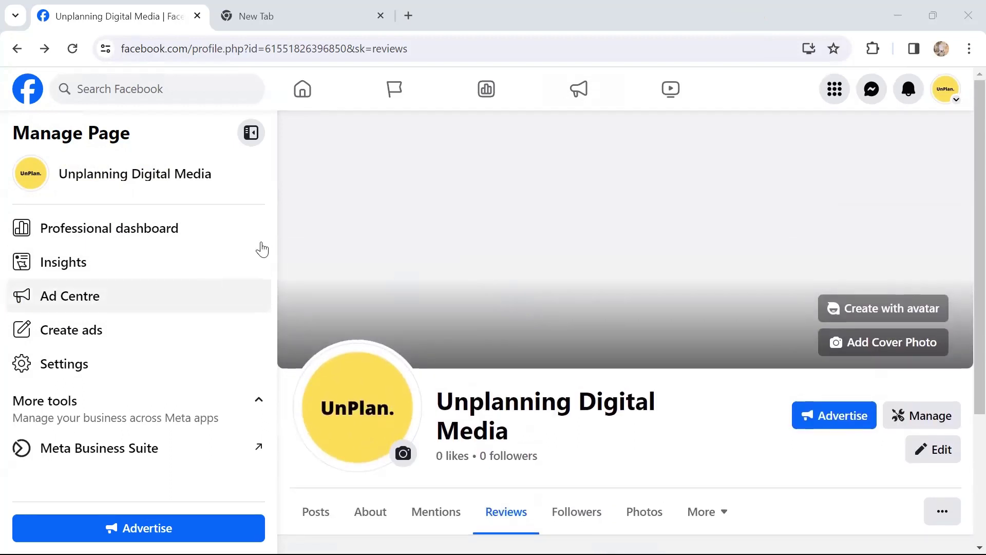
click(77, 302)
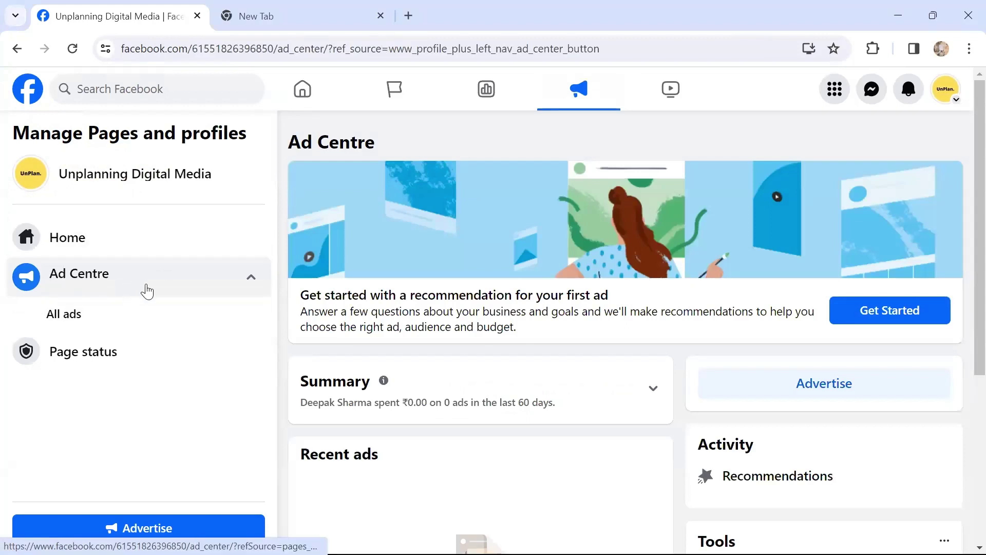
- Start a new ad with Advertise in the Ad Centre's Recent ads section
scroll(397, 247, down, 1)
scroll(397, 247, up, 1)
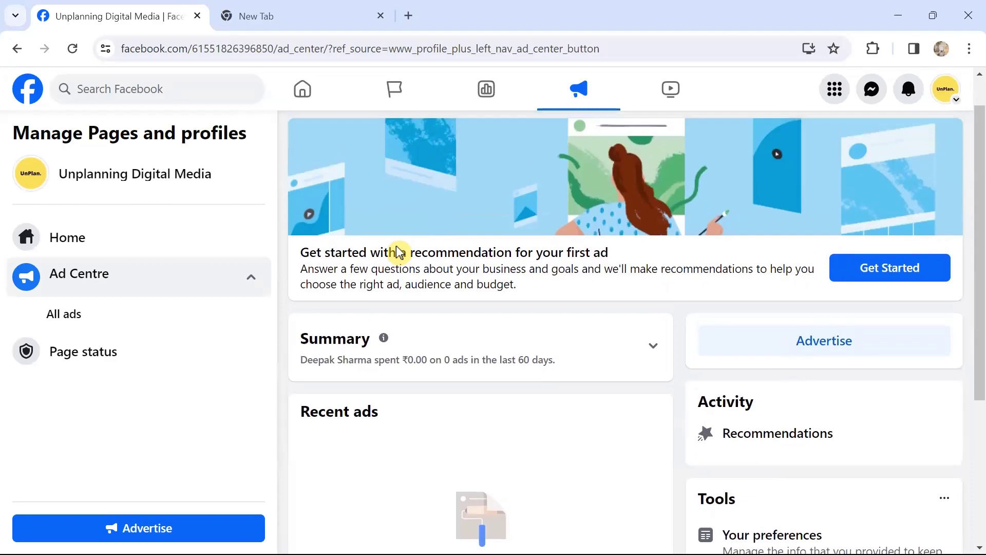
scroll(397, 247, down, 3)
scroll(396, 248, down, 2)
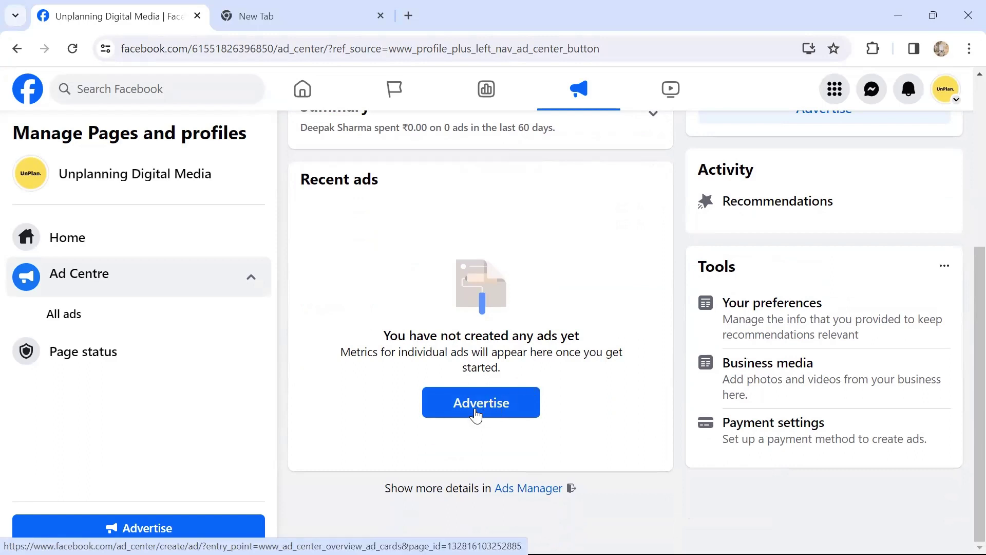
click(476, 414)
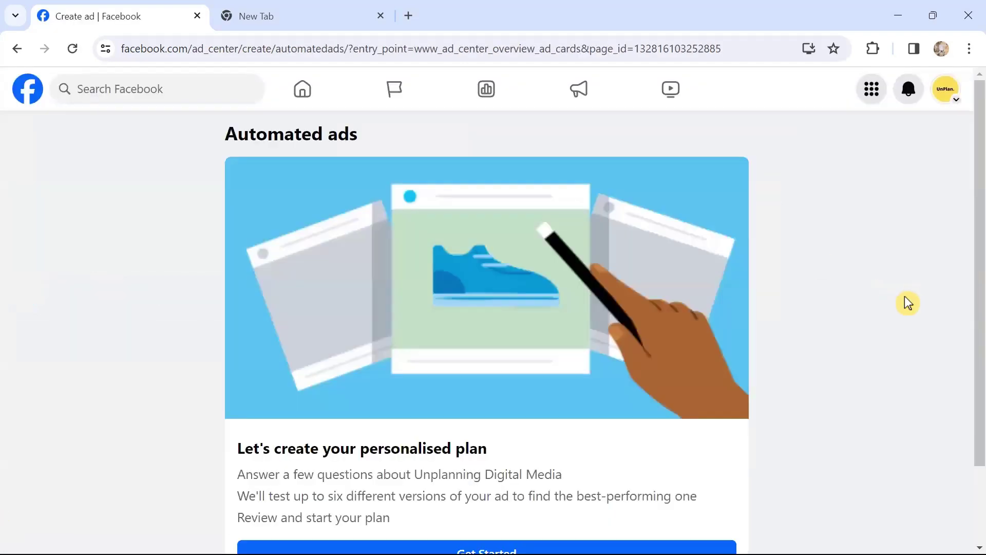
- Begin the automated ad questionnaire and answer No to bringing people to a business location
scroll(903, 299, down, 2)
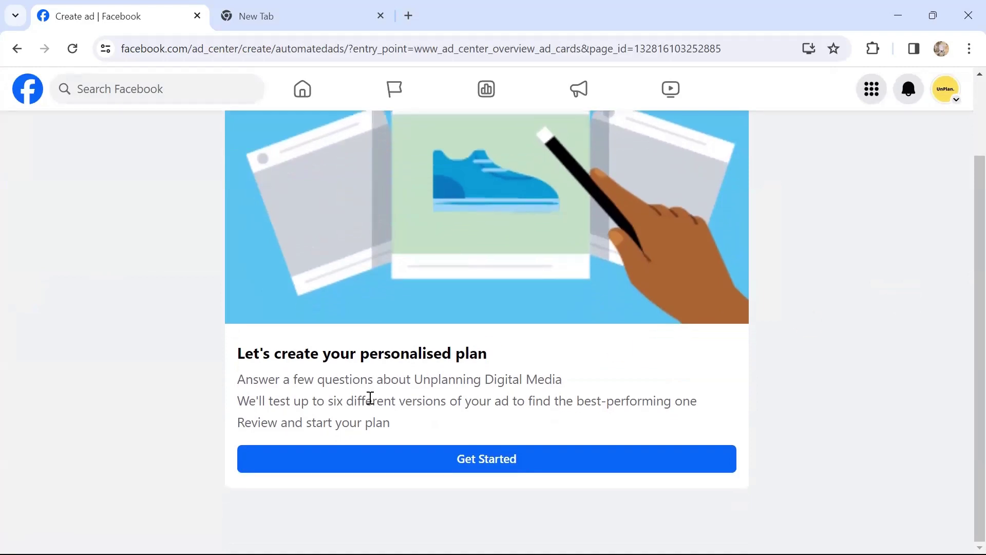
click(488, 464)
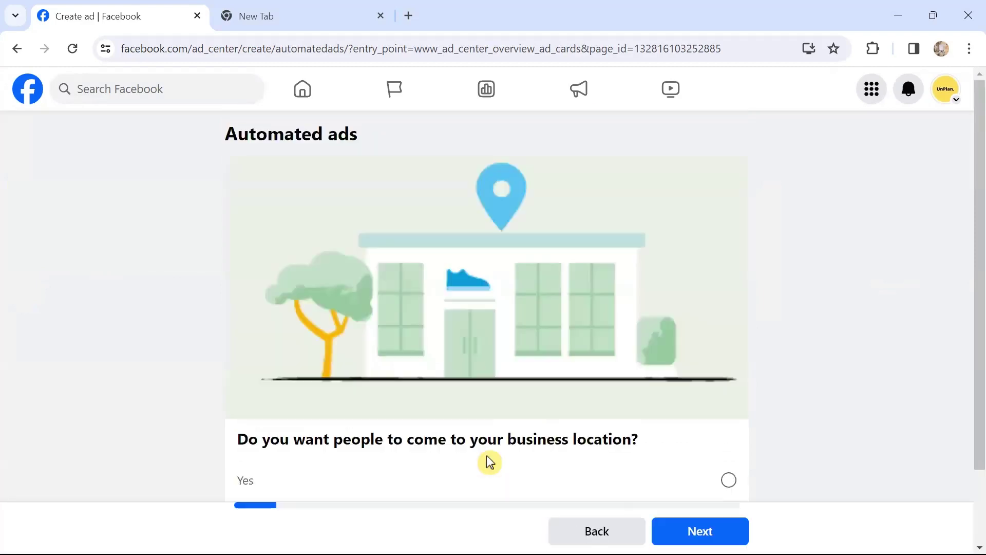
scroll(968, 311, down, 2)
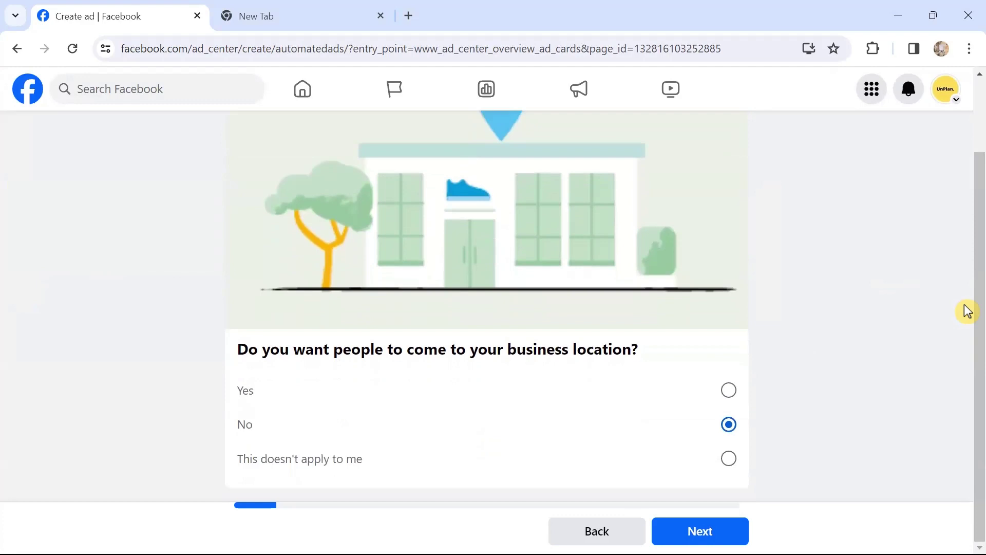
scroll(968, 311, up, 2)
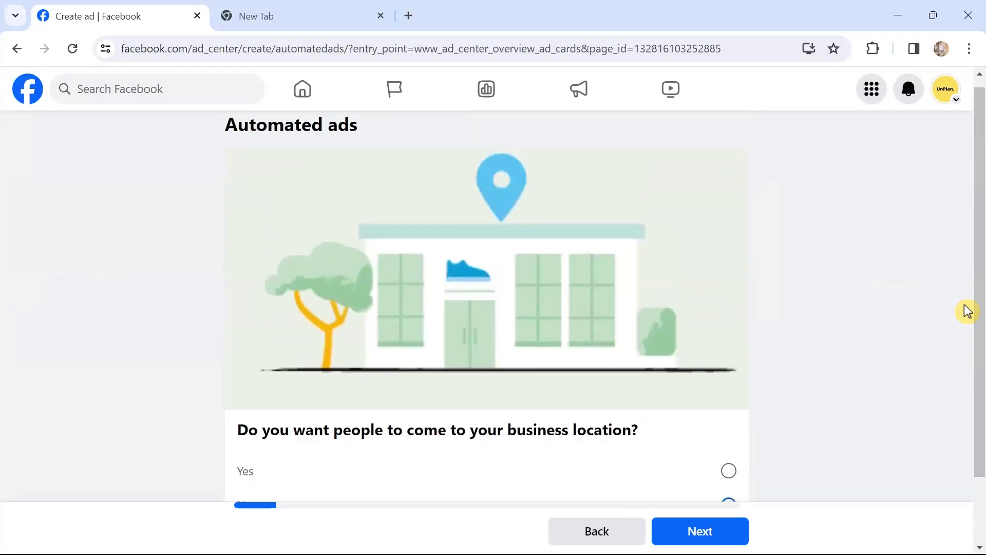
scroll(968, 311, down, 1)
scroll(968, 311, up, 1)
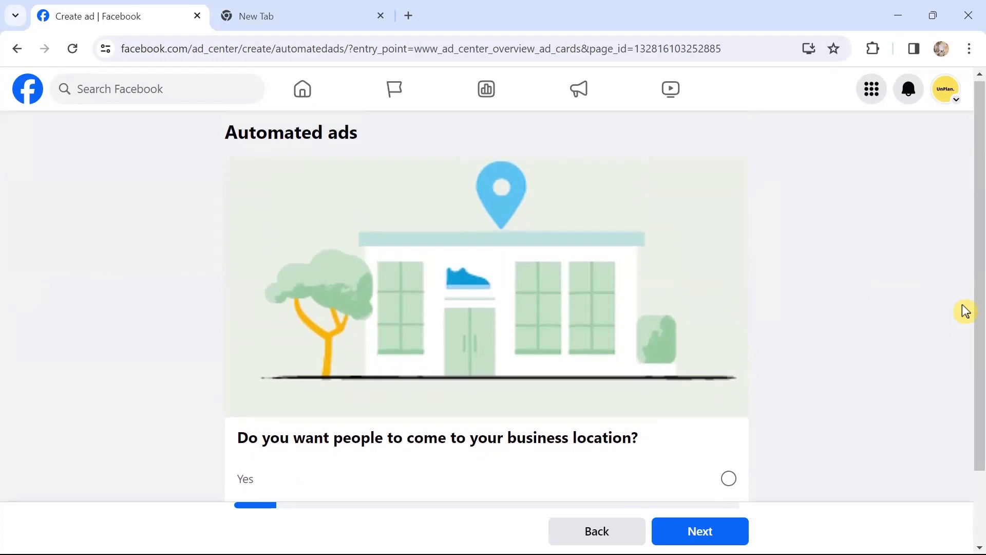
scroll(966, 310, down, 2)
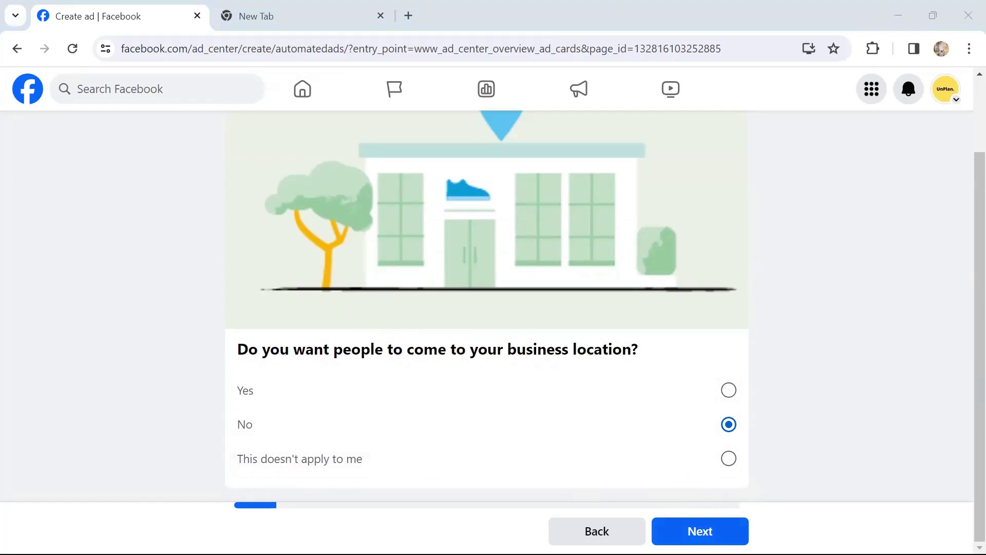
click(699, 532)
scroll(929, 381, down, 1)
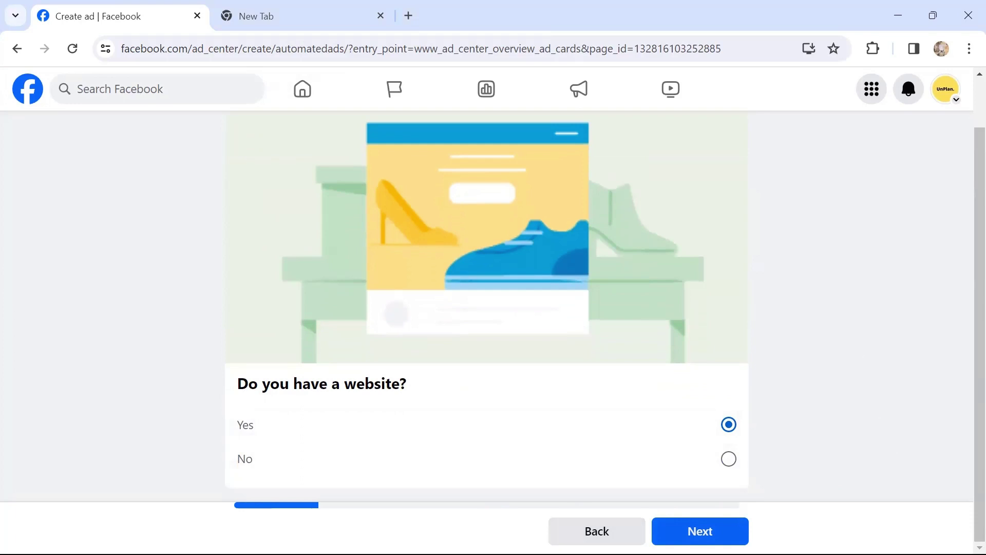
- Answer the website questions: has a website, no purchases, Yes to appointment booking, leads via website
click(700, 535)
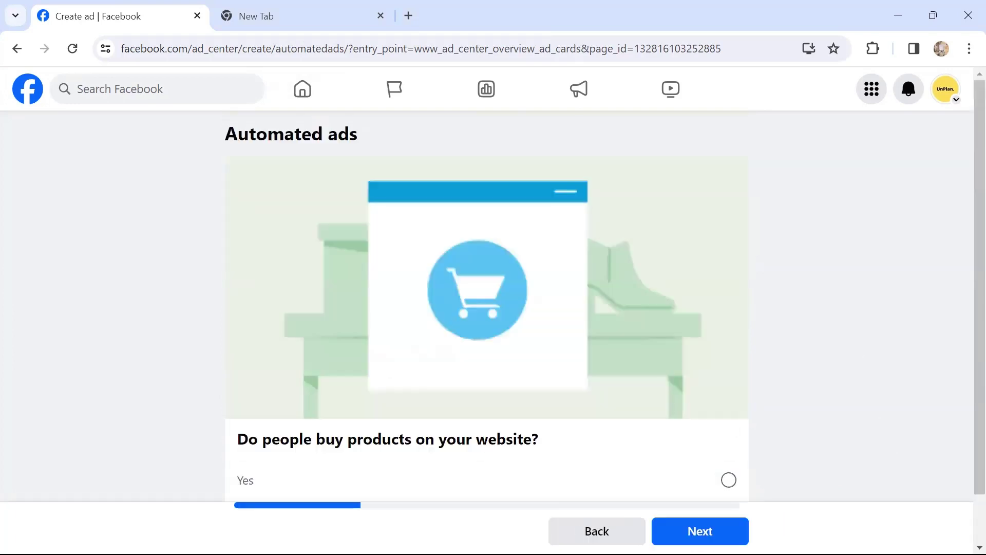
scroll(861, 414, down, 1)
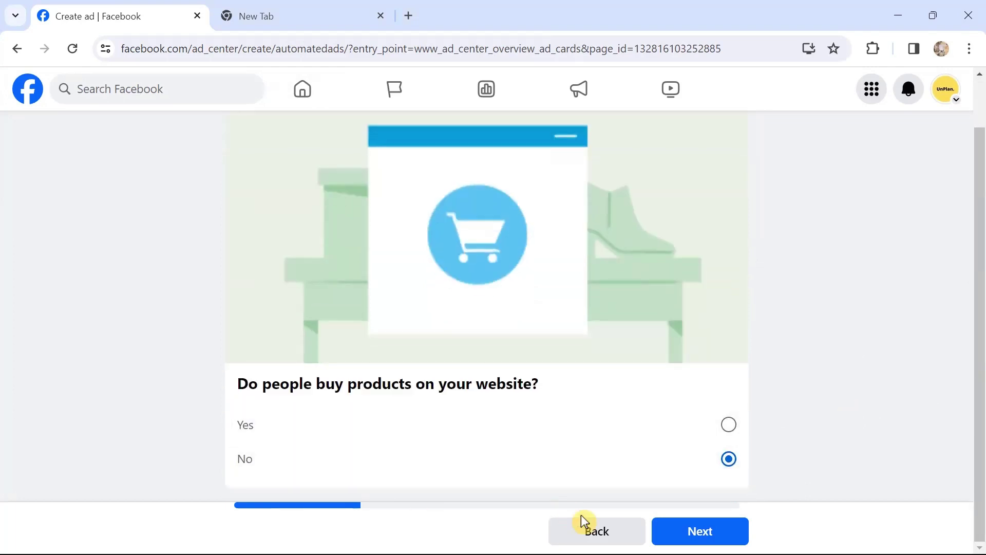
click(700, 531)
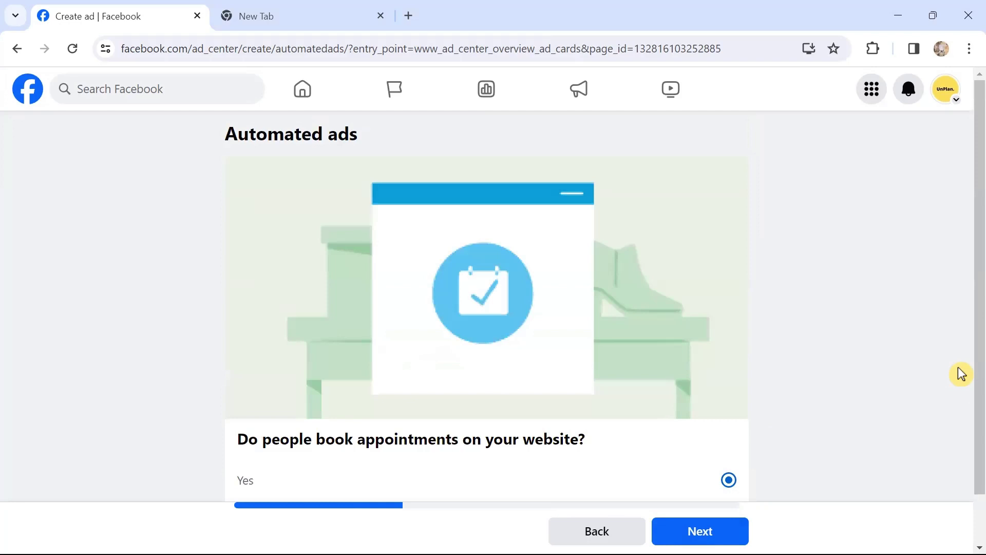
scroll(958, 367, down, 1)
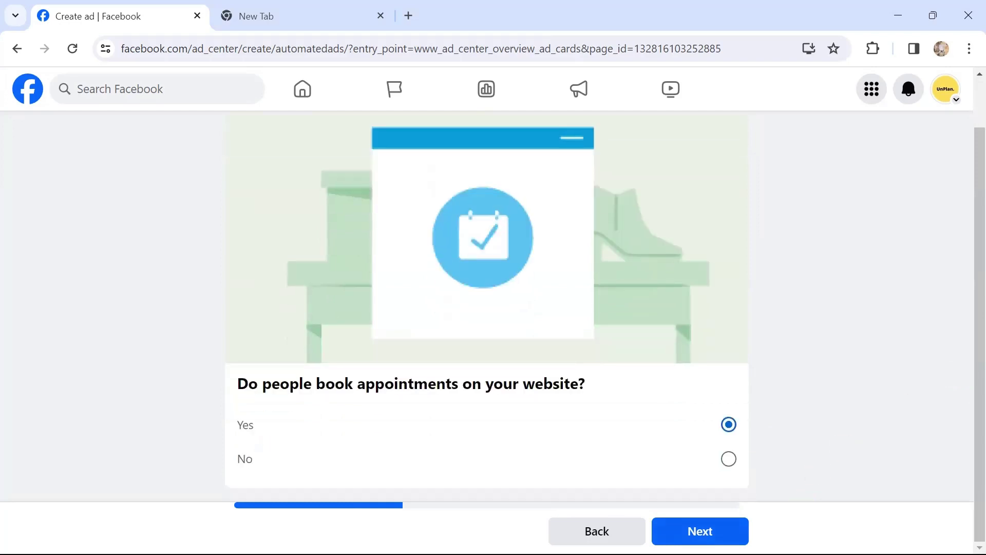
click(700, 532)
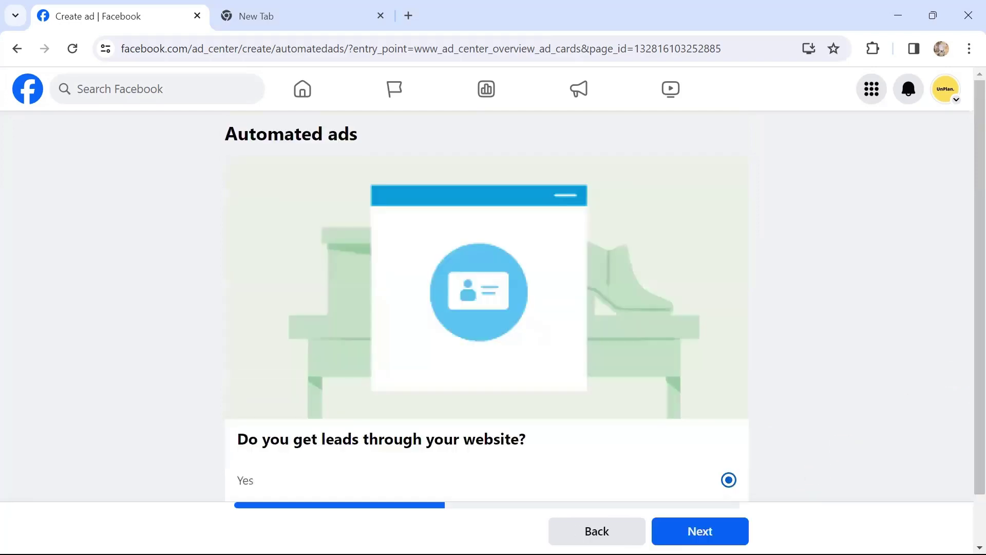
scroll(970, 341, down, 1)
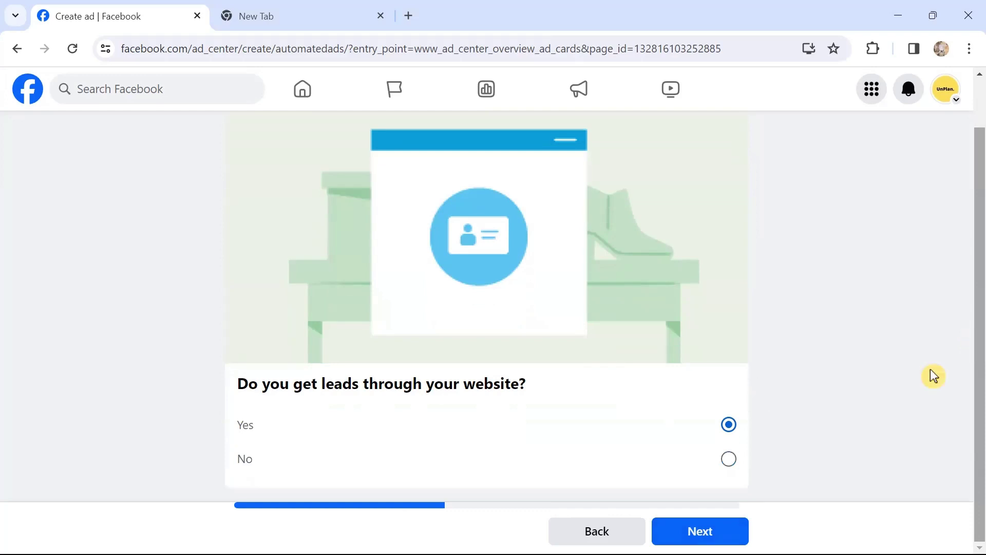
click(690, 530)
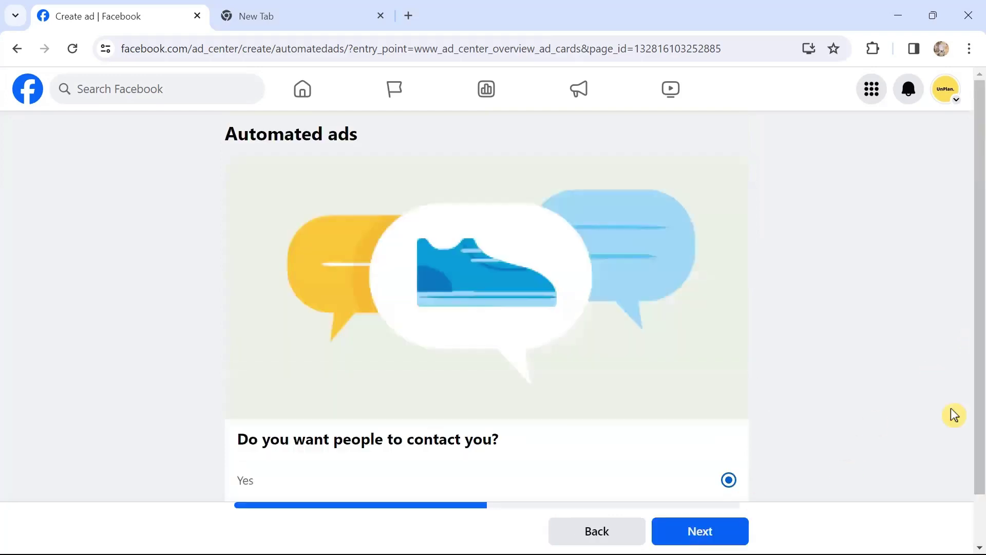
scroll(970, 382, down, 1)
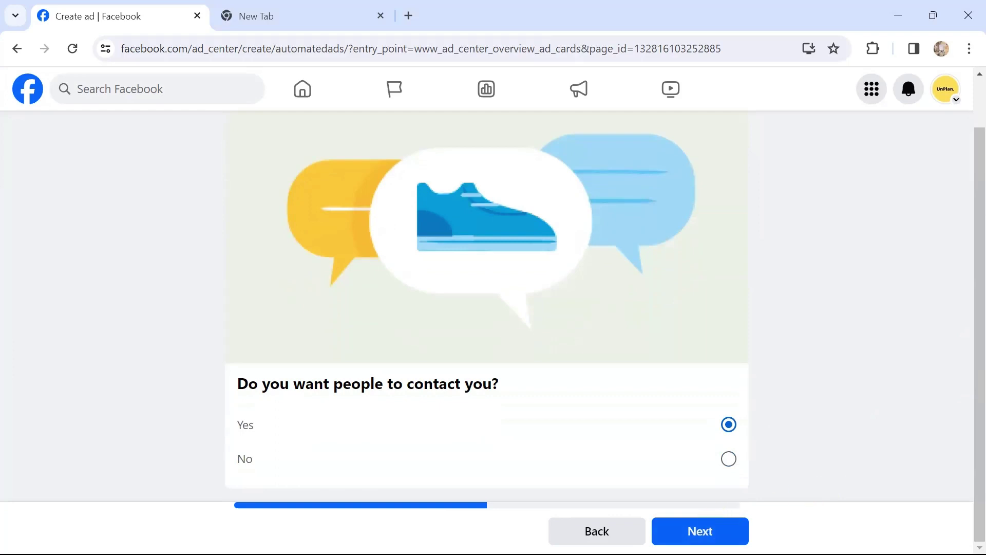
- Choose shared contact information and Facebook messages as contact methods, leaving WhatsApp unconnected
click(706, 534)
scroll(947, 355, down, 2)
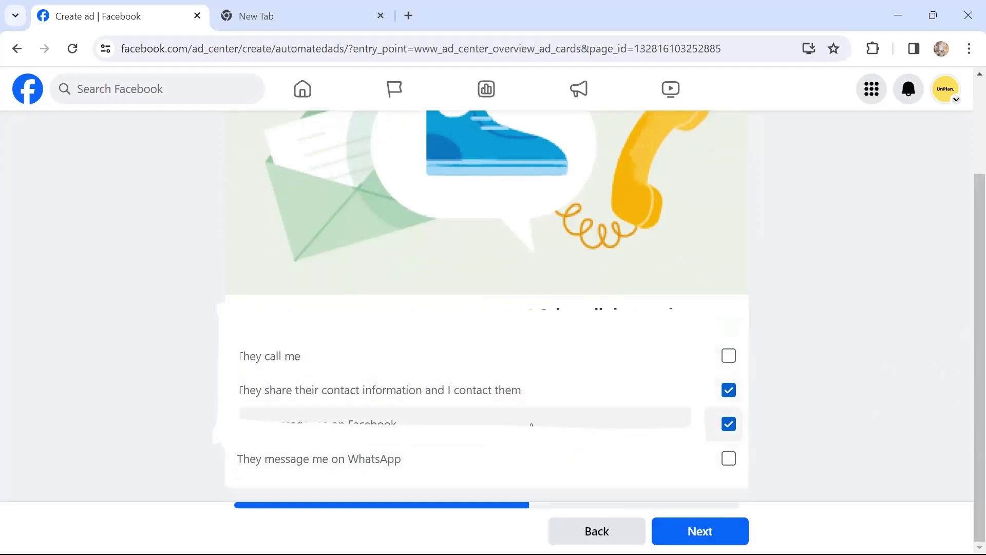
click(728, 459)
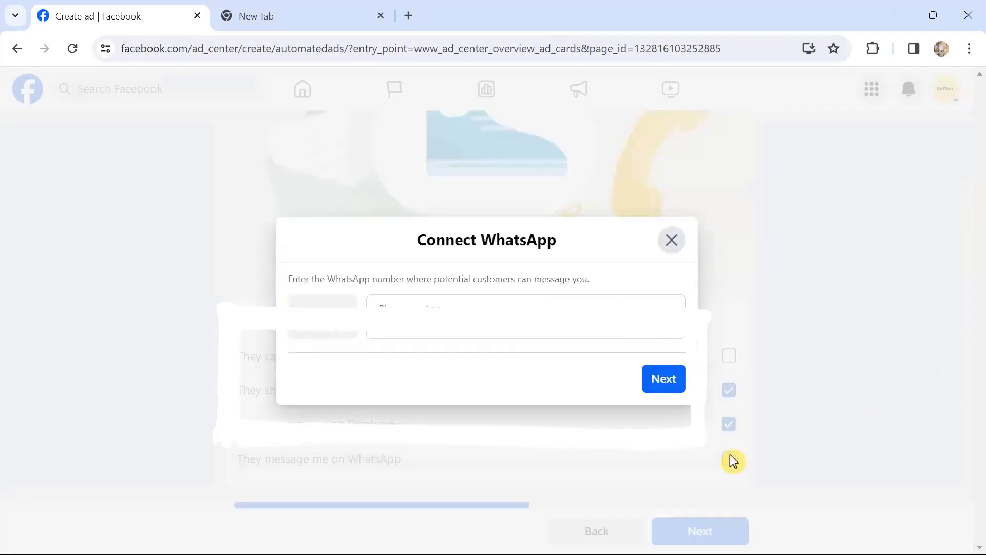
click(672, 250)
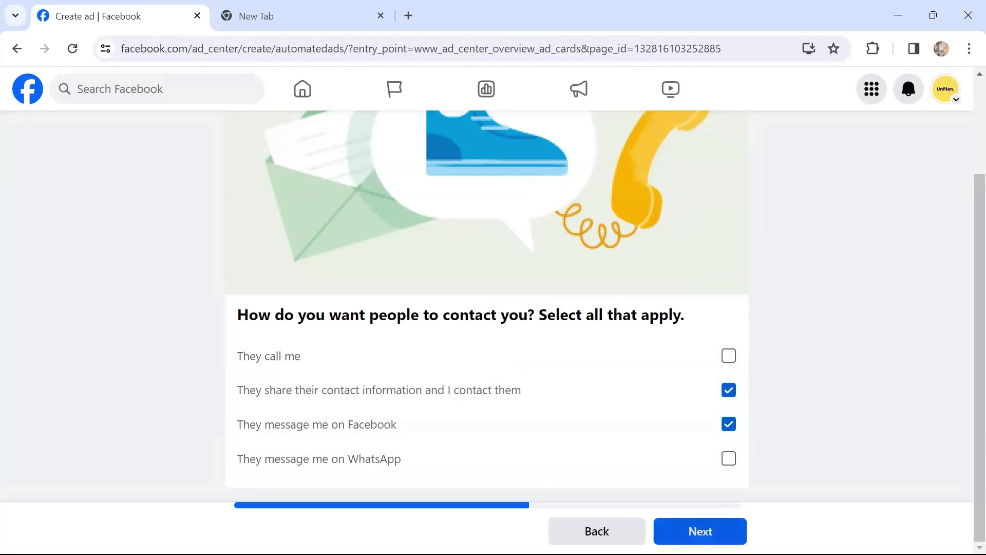
- Search 'New Dehi' and set the audience location to New Delhi Saket
click(700, 531)
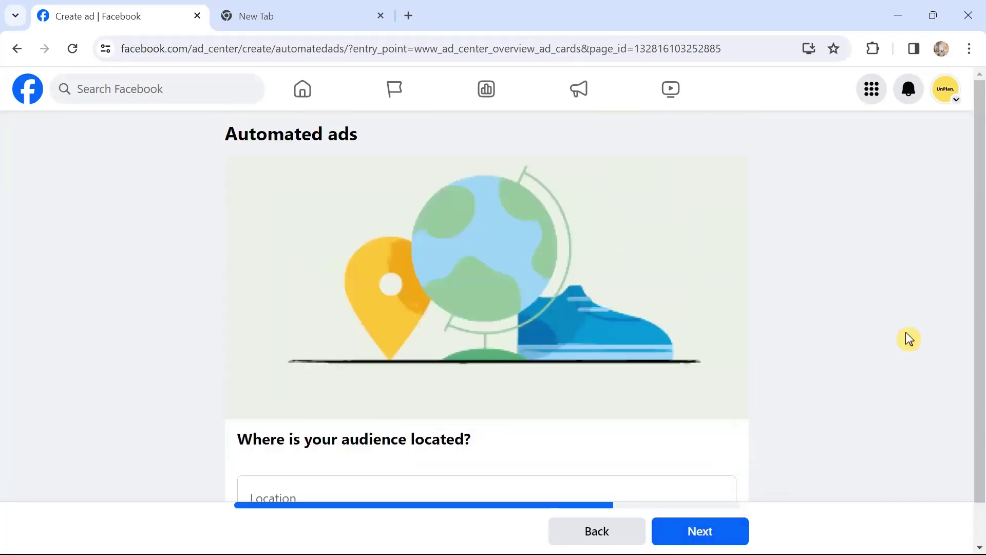
scroll(905, 332, down, 1)
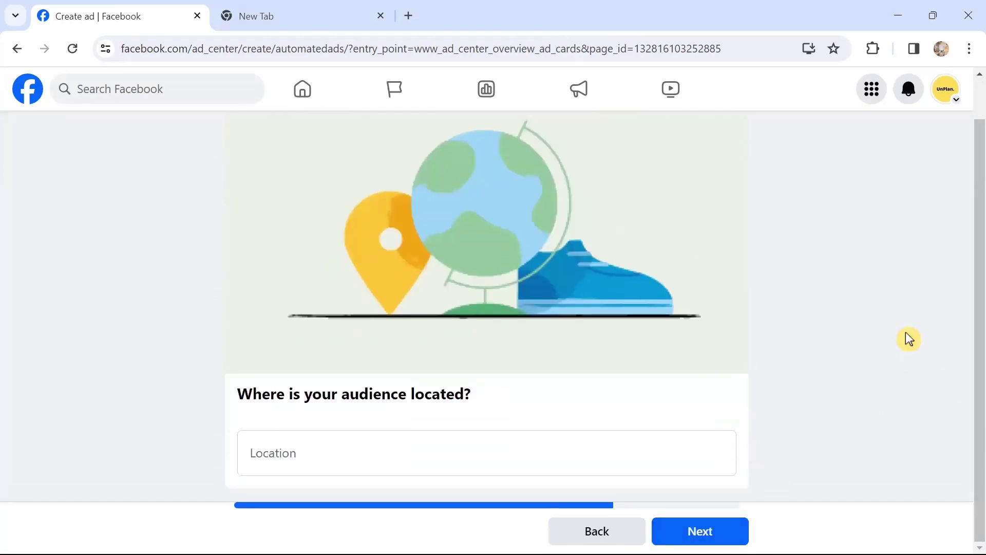
click(357, 460)
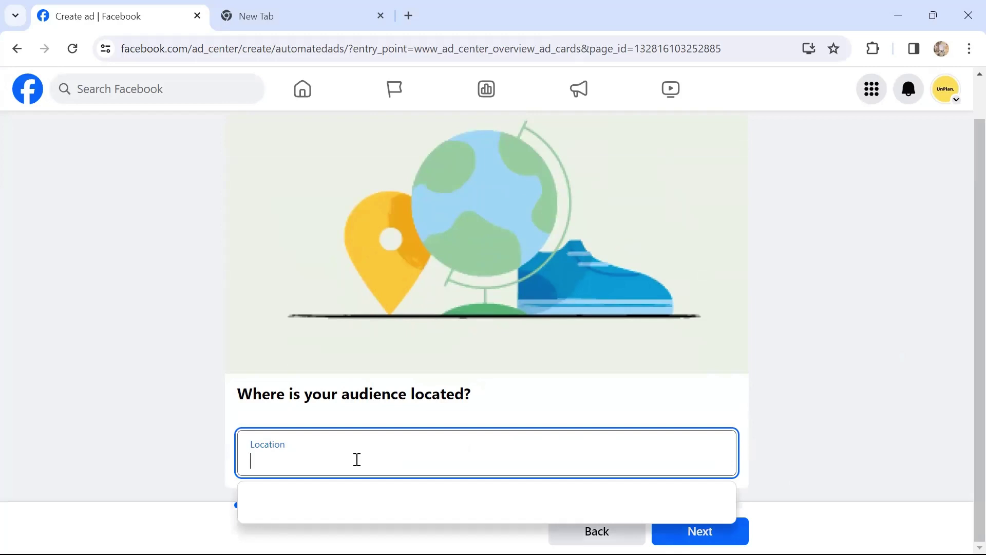
text(New)
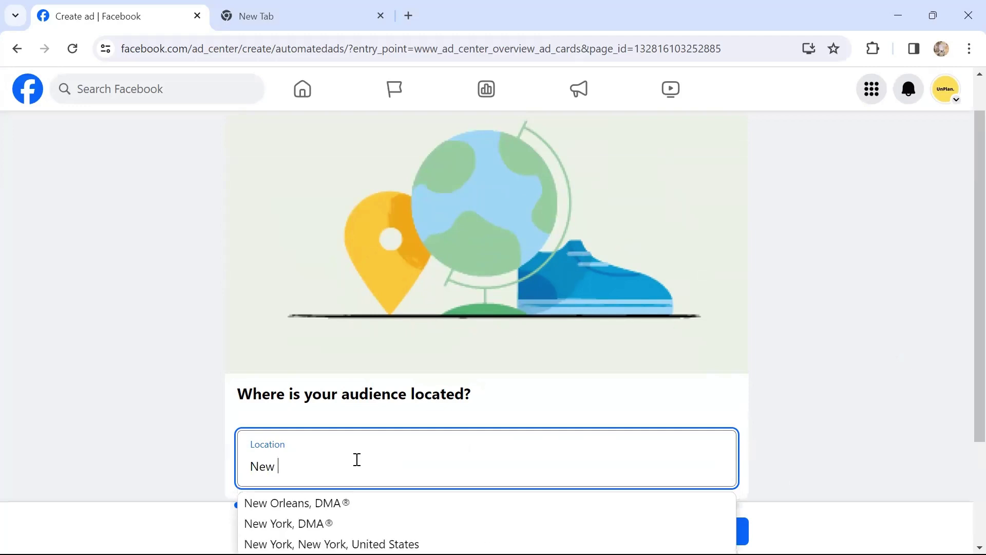
text( Dehi)
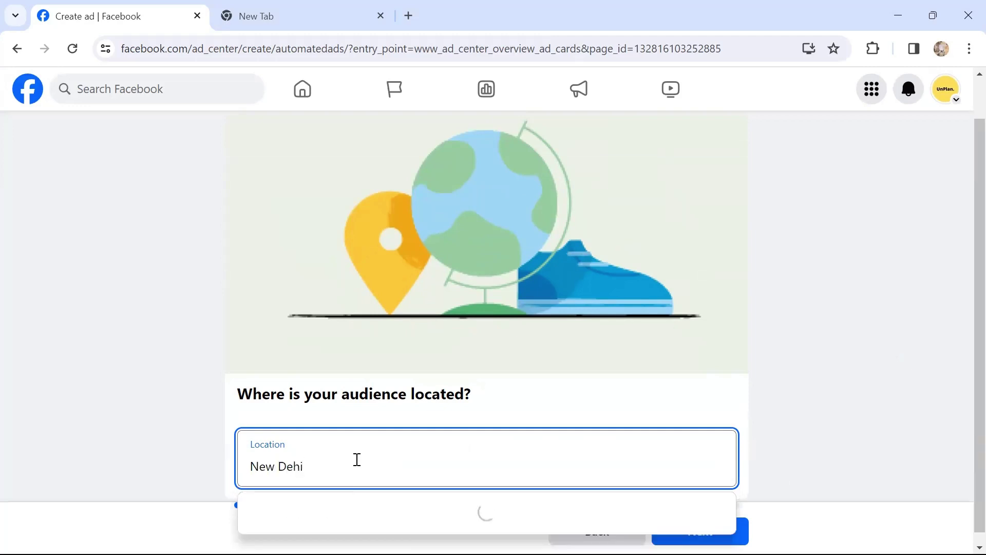
scroll(963, 353, down, 1)
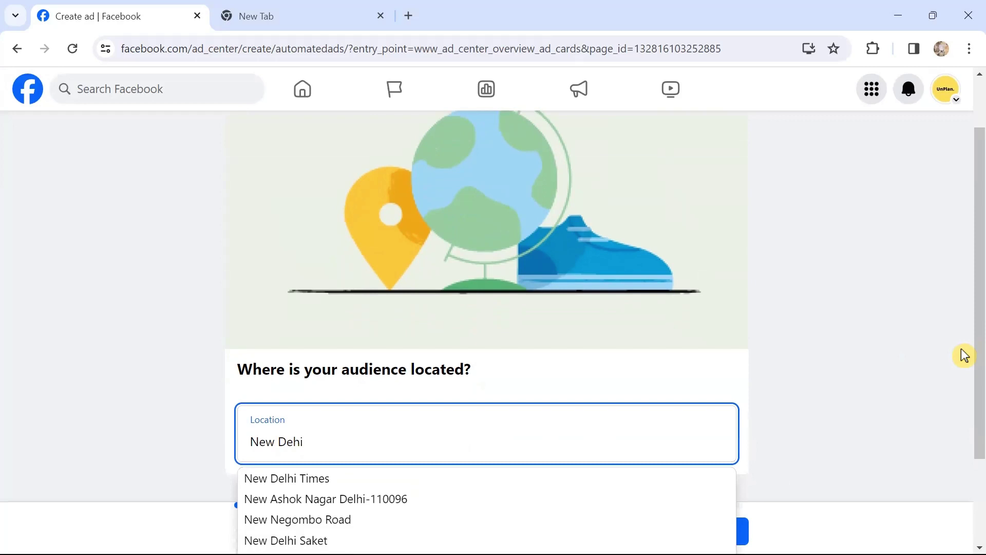
scroll(964, 355, down, 3)
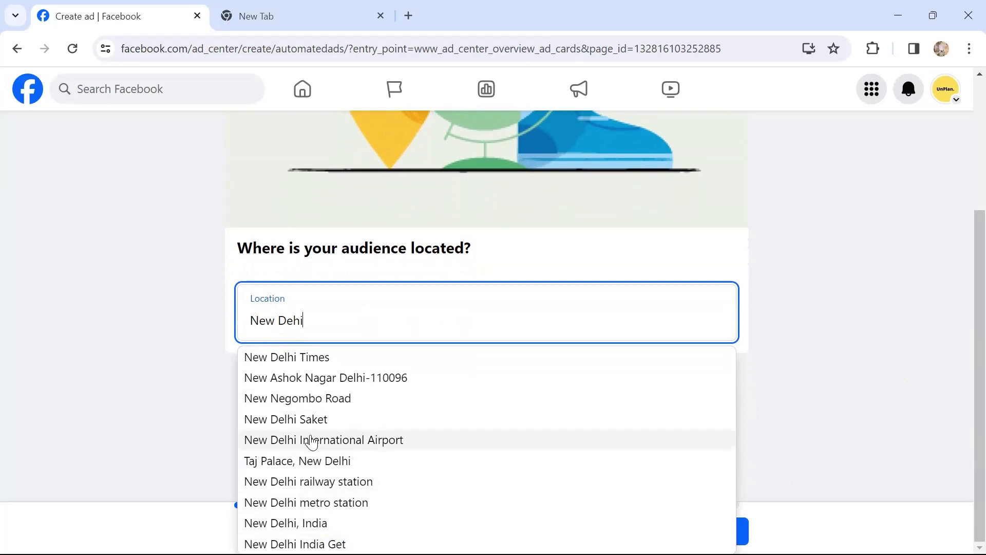
click(298, 430)
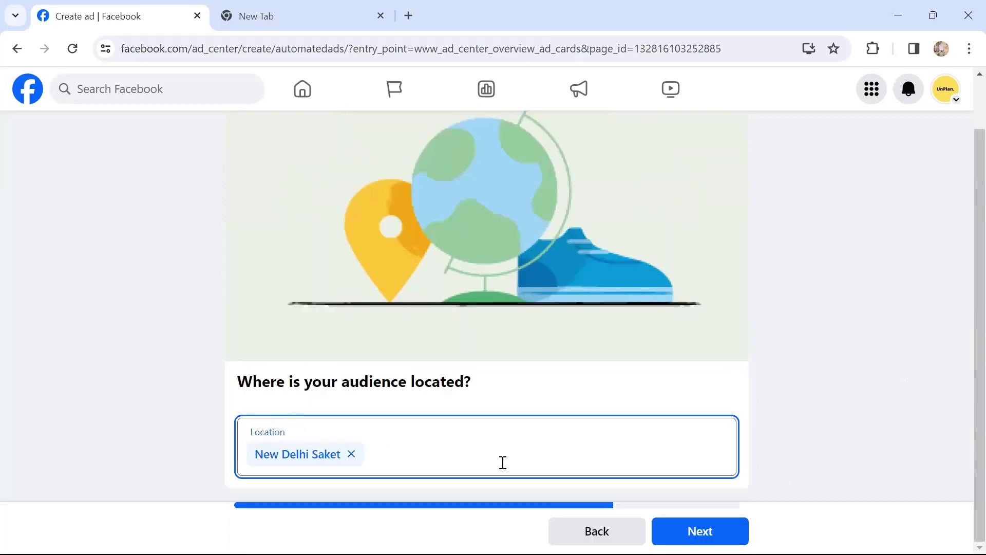
click(700, 531)
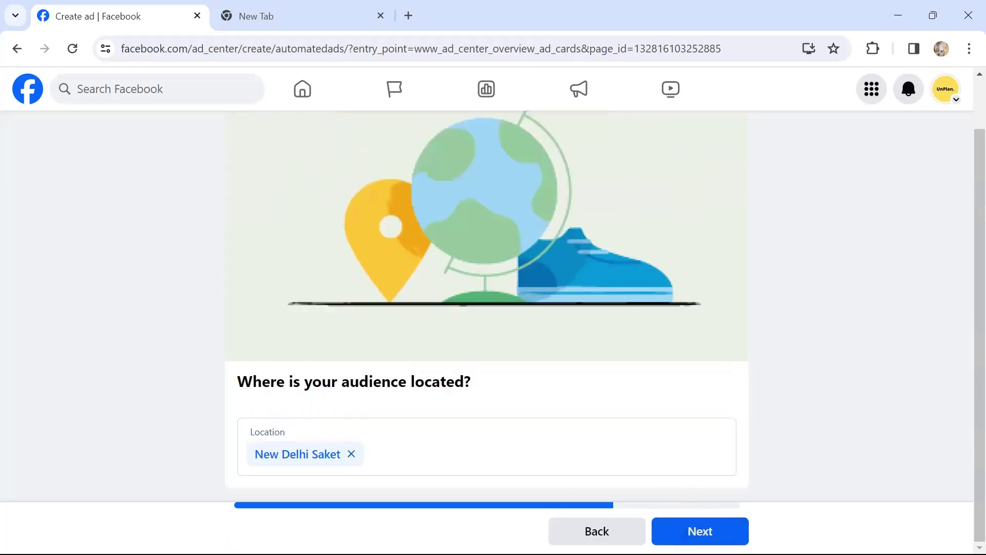
scroll(970, 405, down, 2)
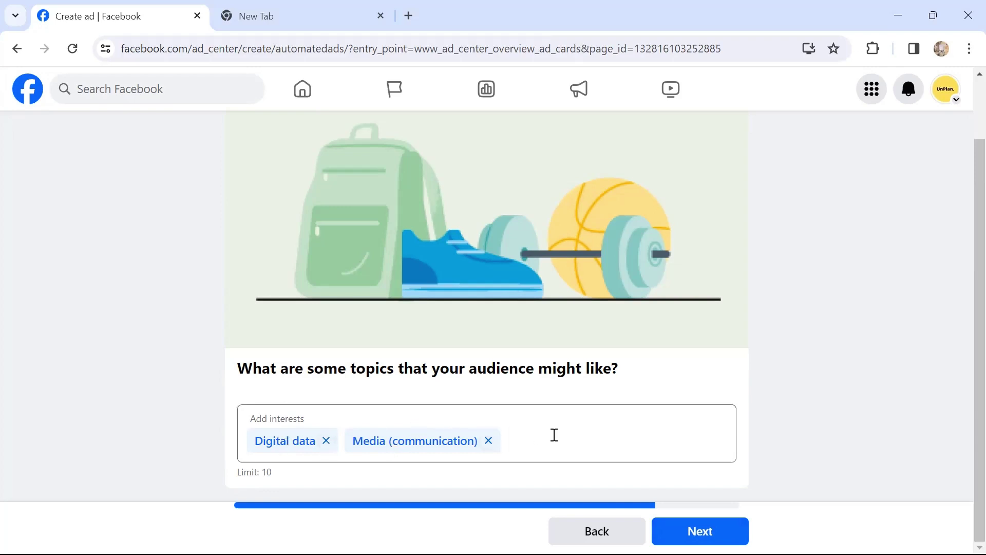
- Replace the Digital data interest, leaving Digital marketing (marketing) and Media (communication) as interests
click(489, 441)
click(489, 441)
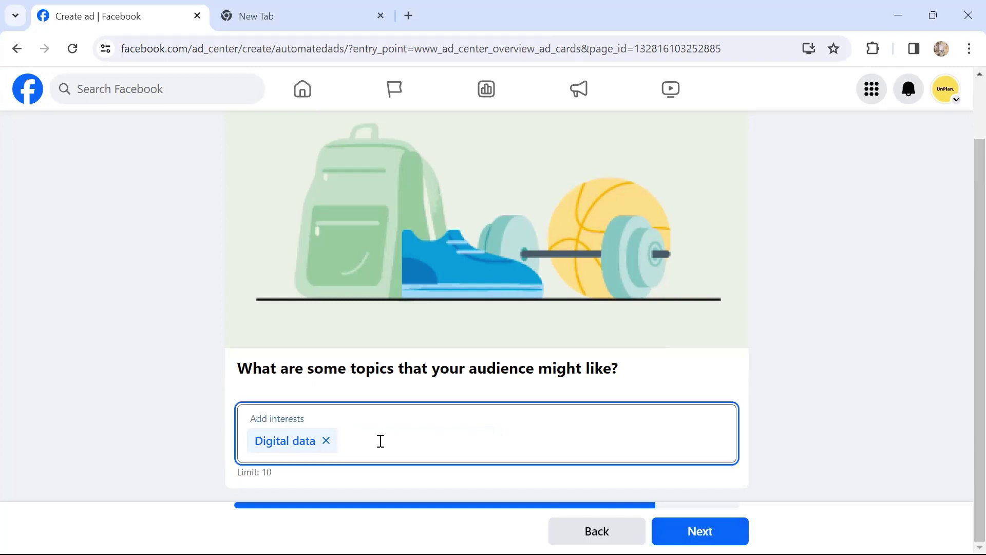
click(326, 440)
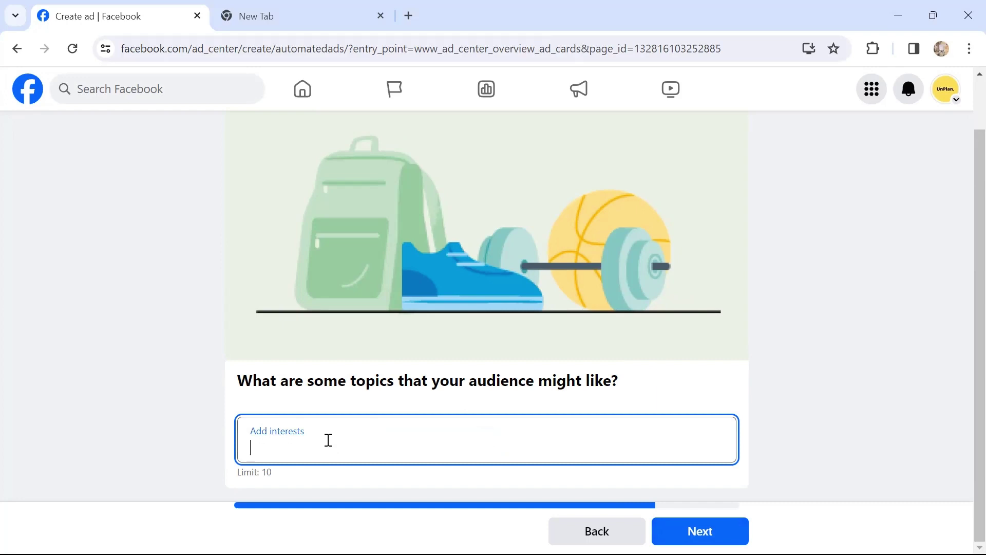
text(digital)
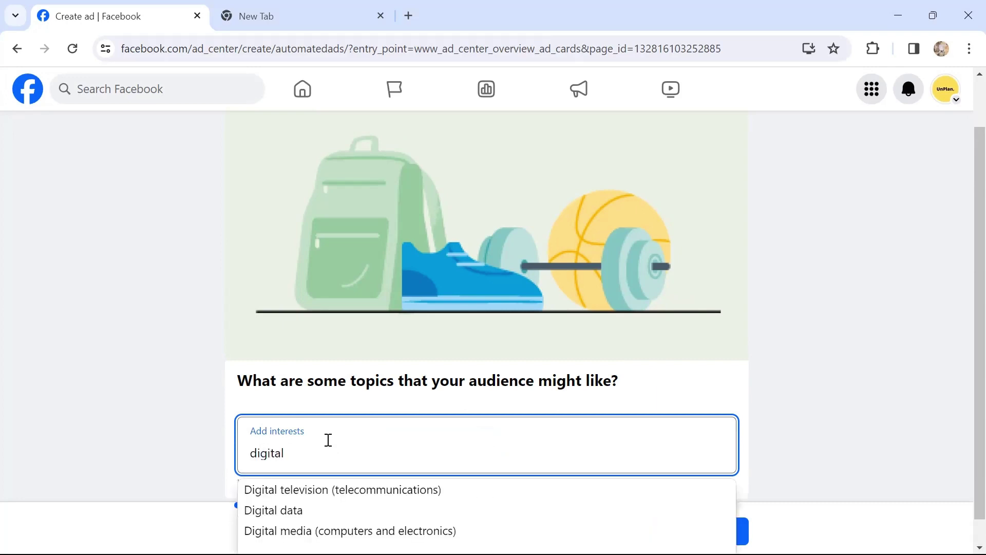
text( mark)
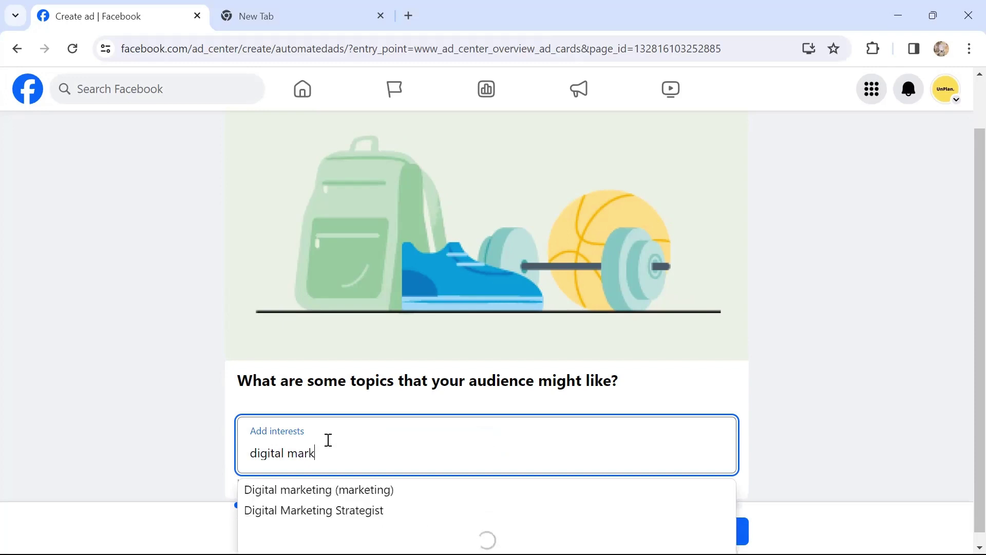
click(307, 494)
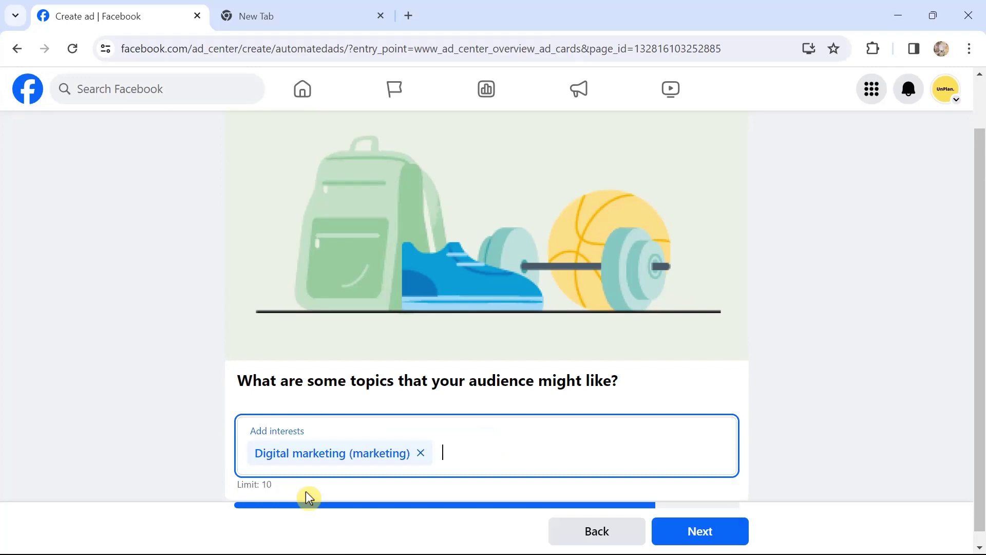
text(media)
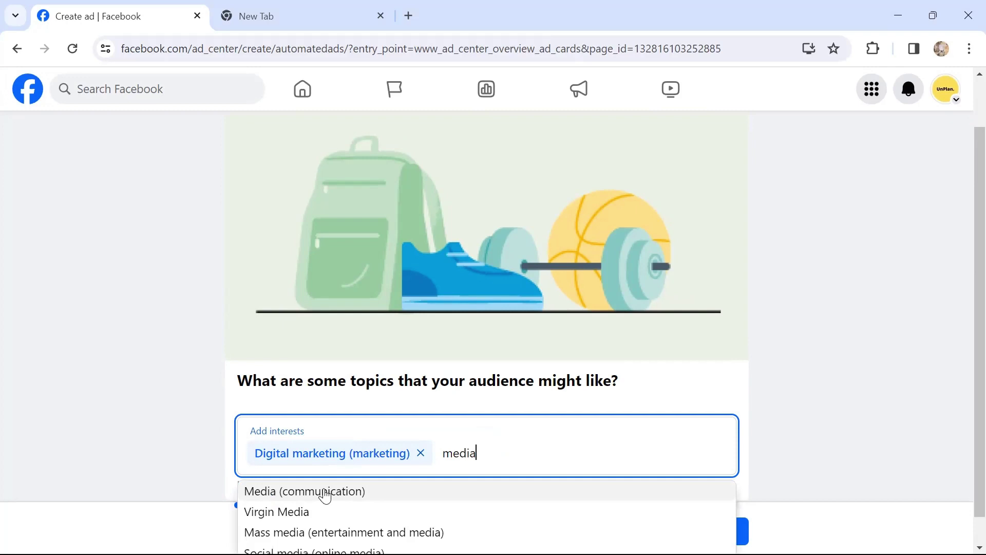
click(325, 494)
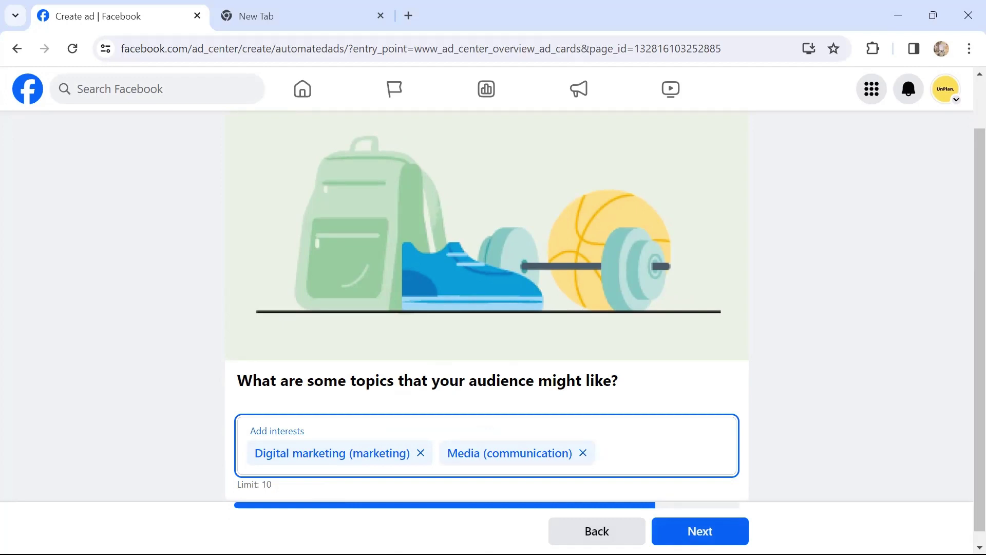
click(700, 531)
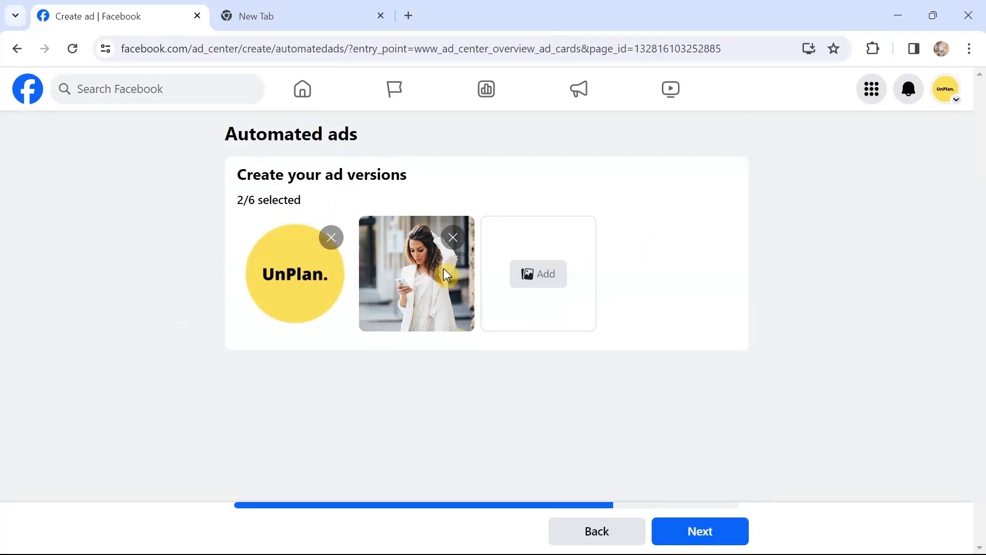
- Keep the two existing images as ad versions without adding media, and build the ad
click(536, 275)
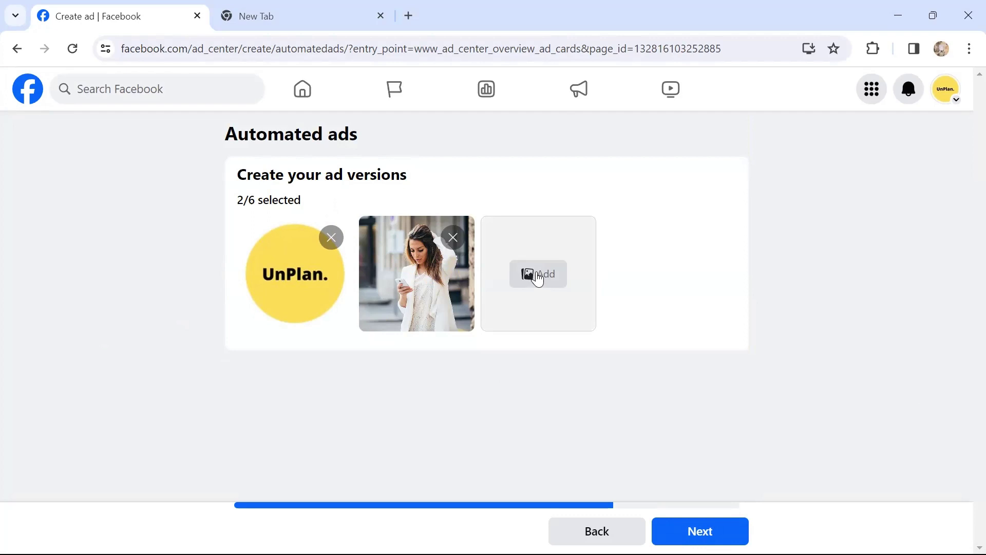
click(538, 276)
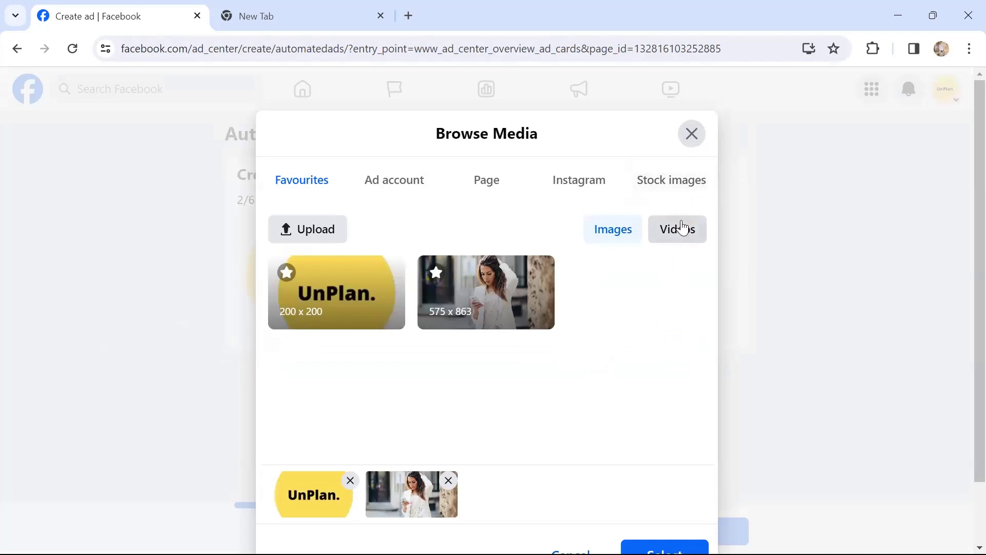
click(692, 134)
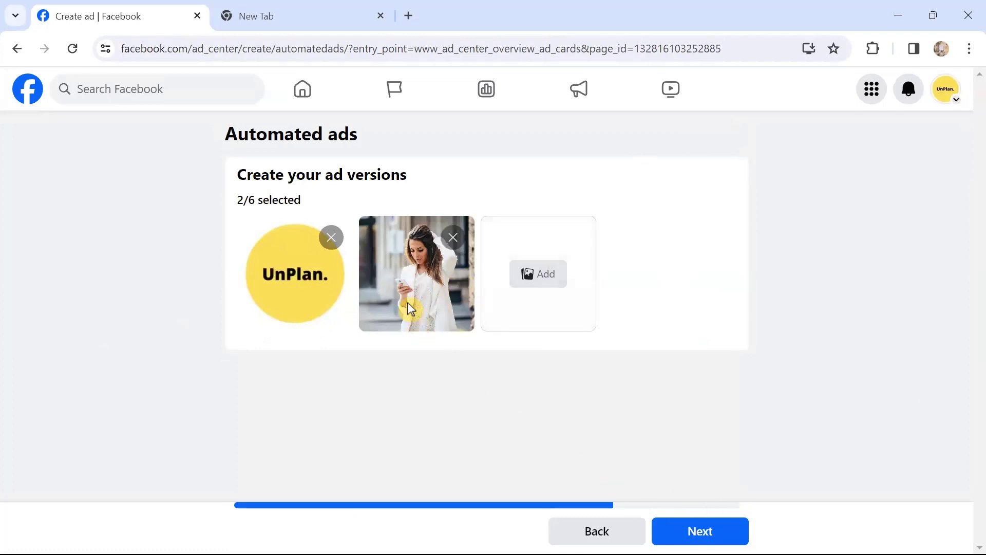
click(717, 530)
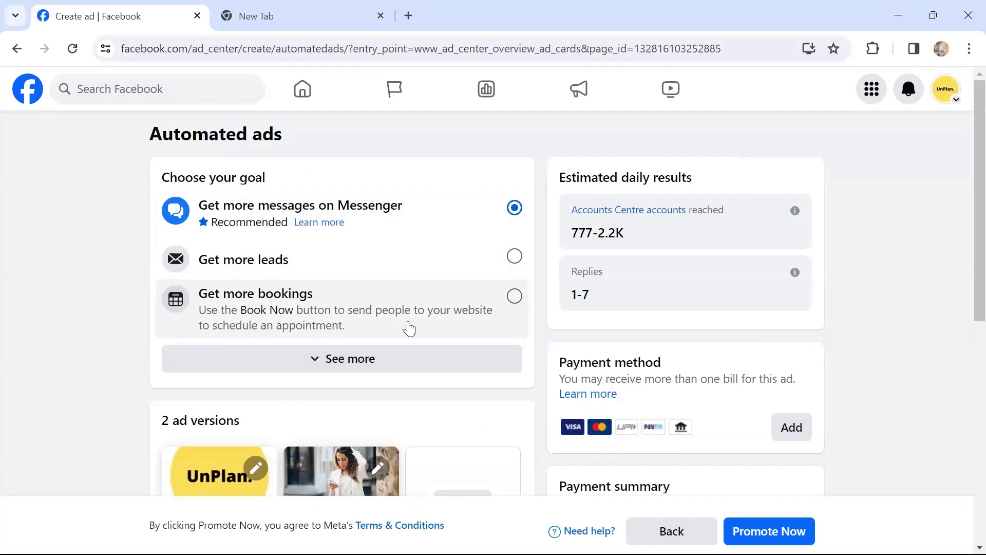
- Switch the ad goal from Messenger messages to Get more traffic for the Unplanning website
click(316, 359)
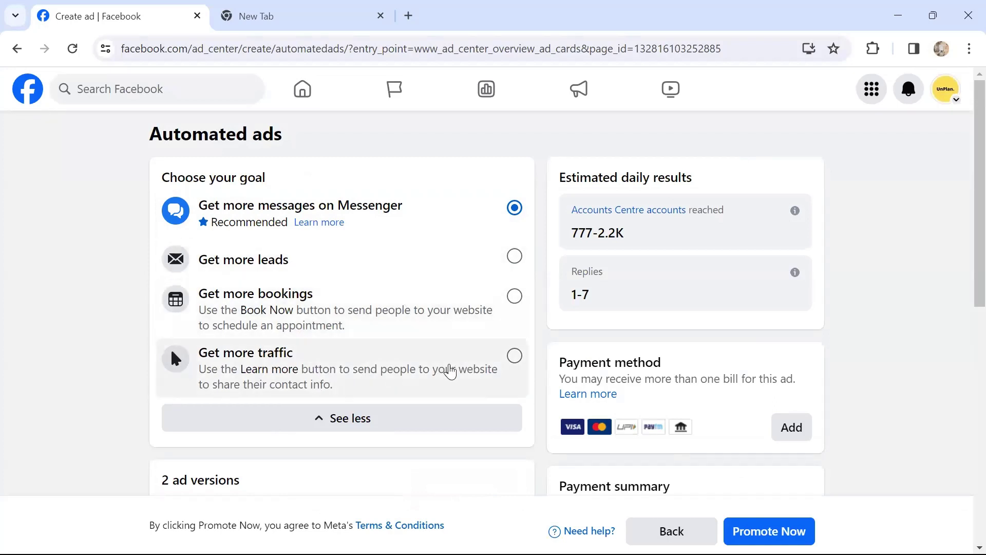
click(515, 355)
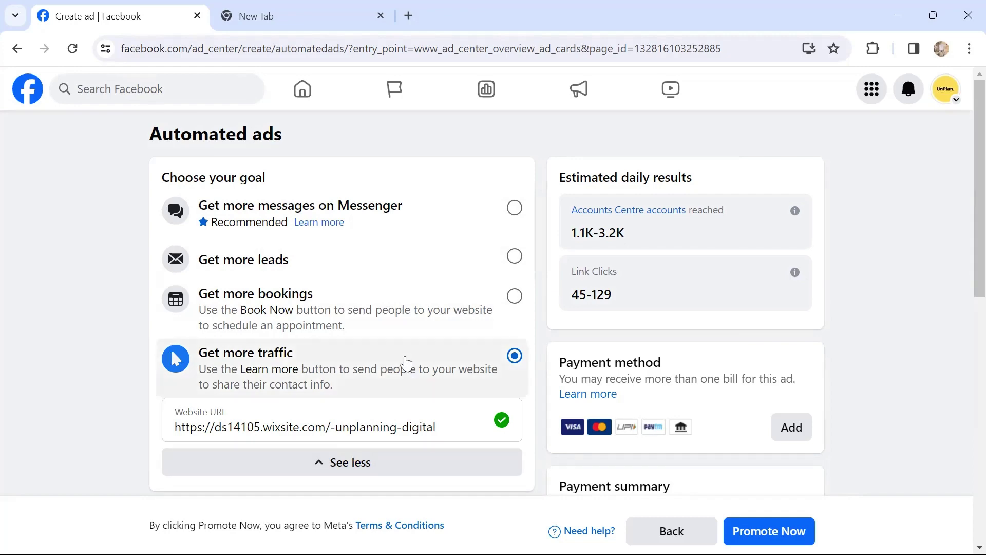
scroll(404, 362, down, 3)
scroll(406, 361, up, 2)
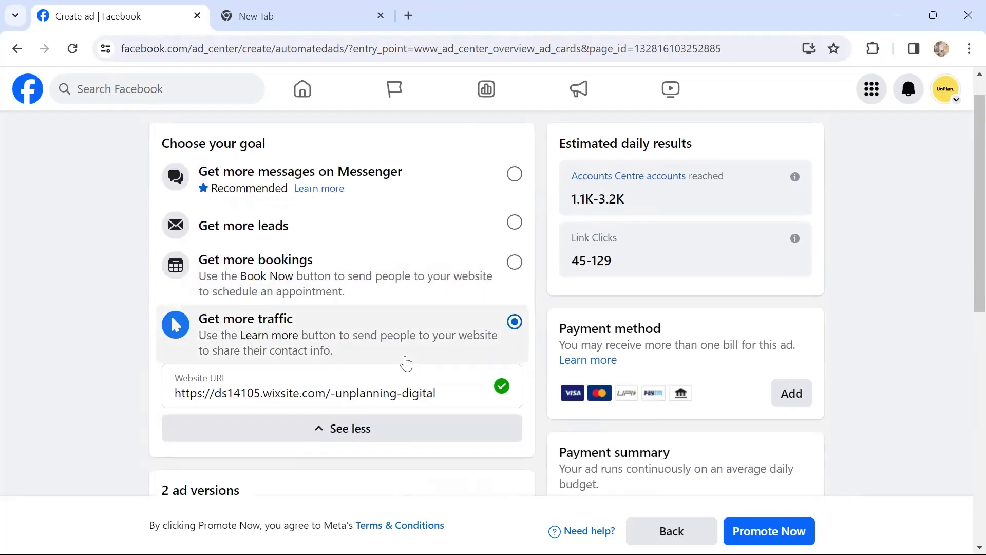
scroll(406, 362, down, 5)
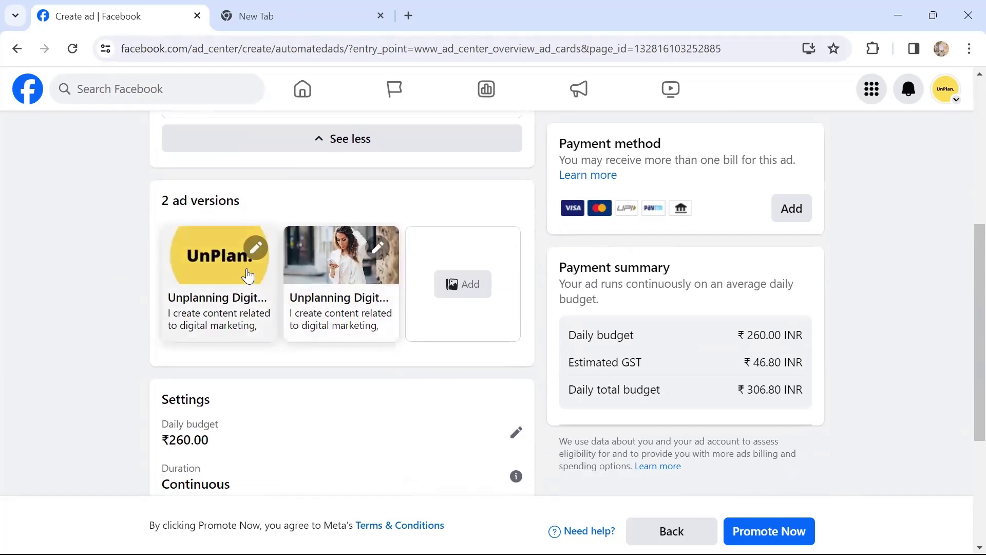
- Open the second ad version and keep its Learn more button label
click(327, 307)
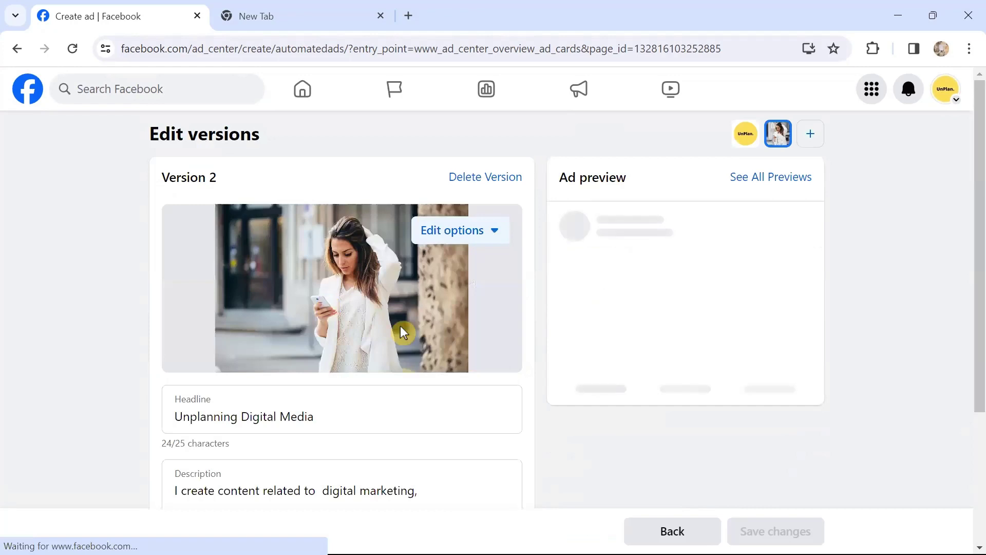
scroll(399, 331, down, 2)
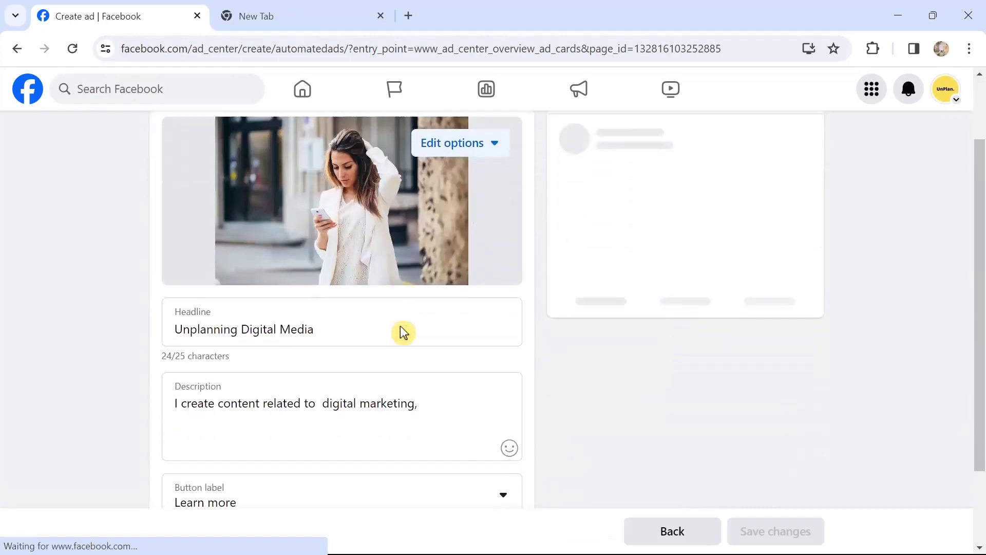
scroll(400, 325, down, 2)
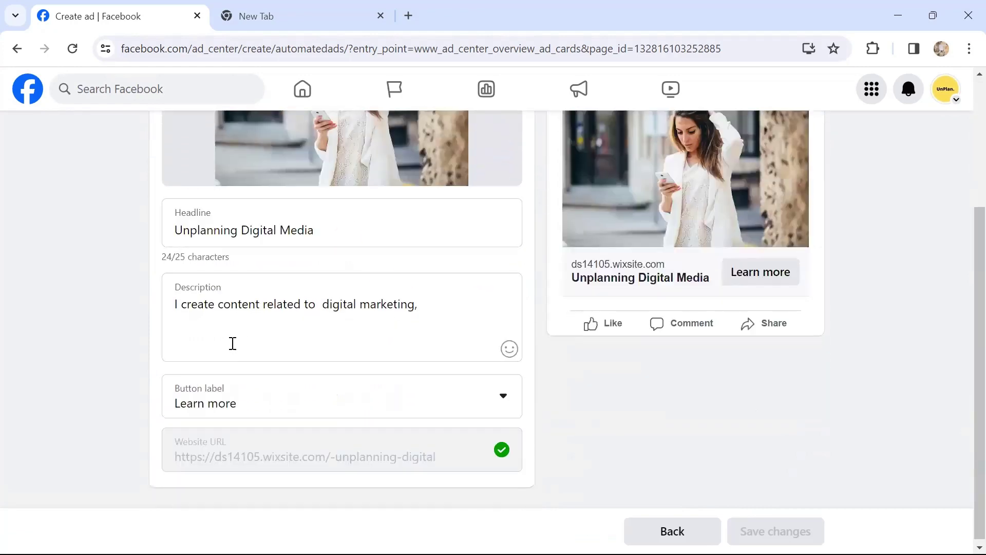
scroll(361, 364, down, 1)
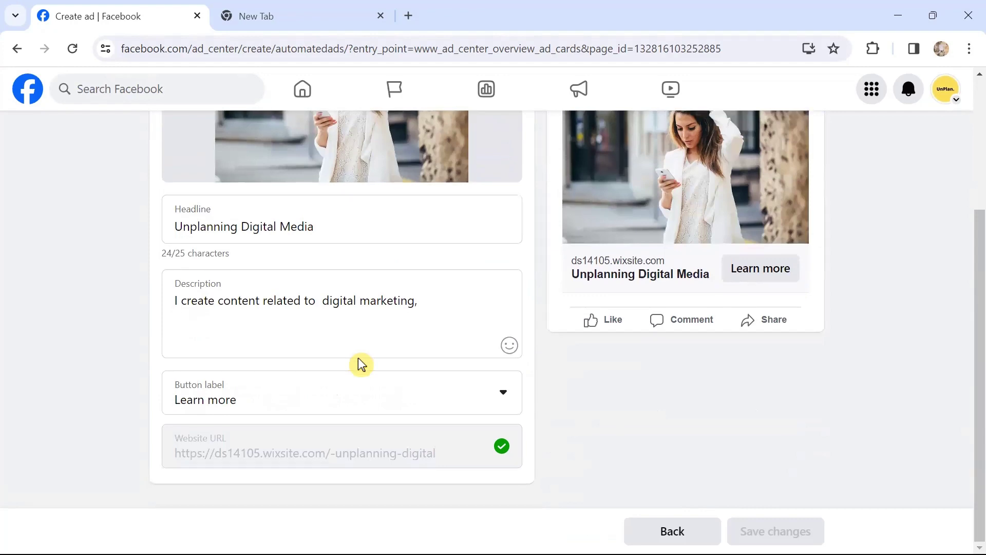
click(504, 397)
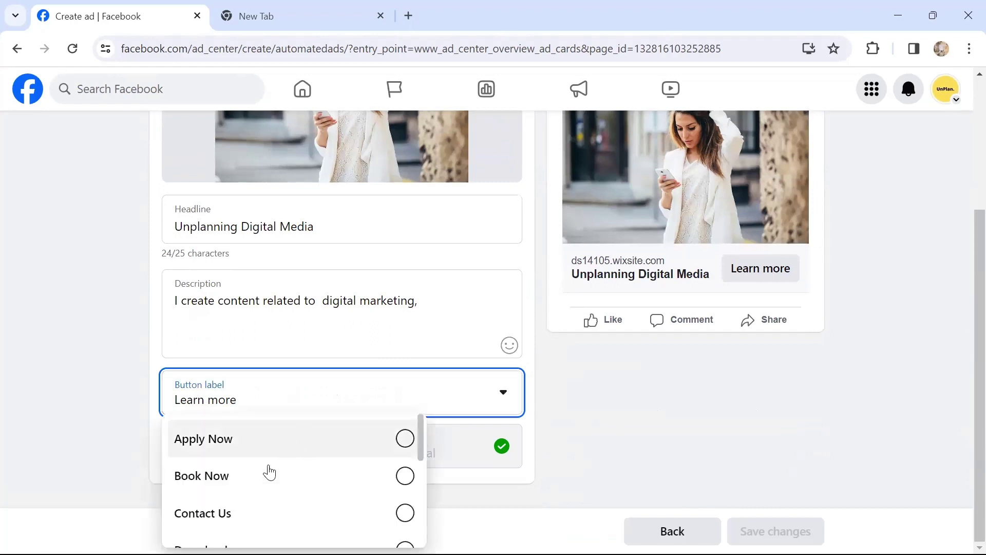
scroll(319, 473, down, 2)
scroll(323, 477, down, 1)
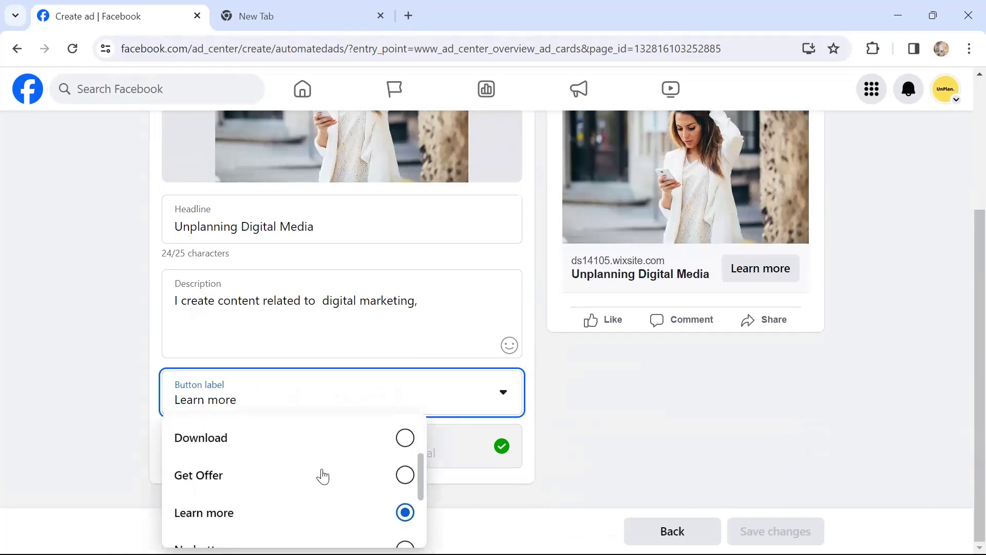
scroll(322, 477, down, 1)
click(629, 387)
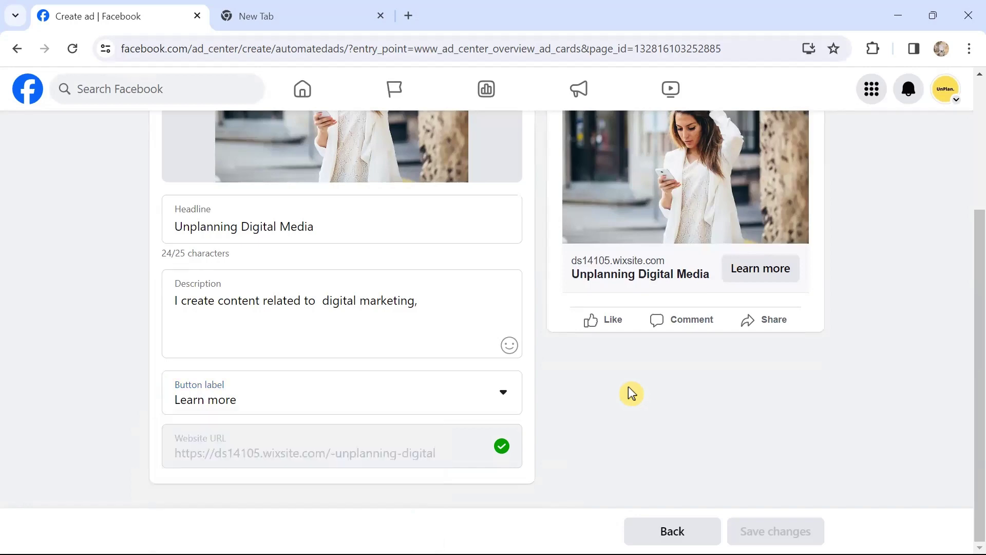
scroll(630, 393, up, 4)
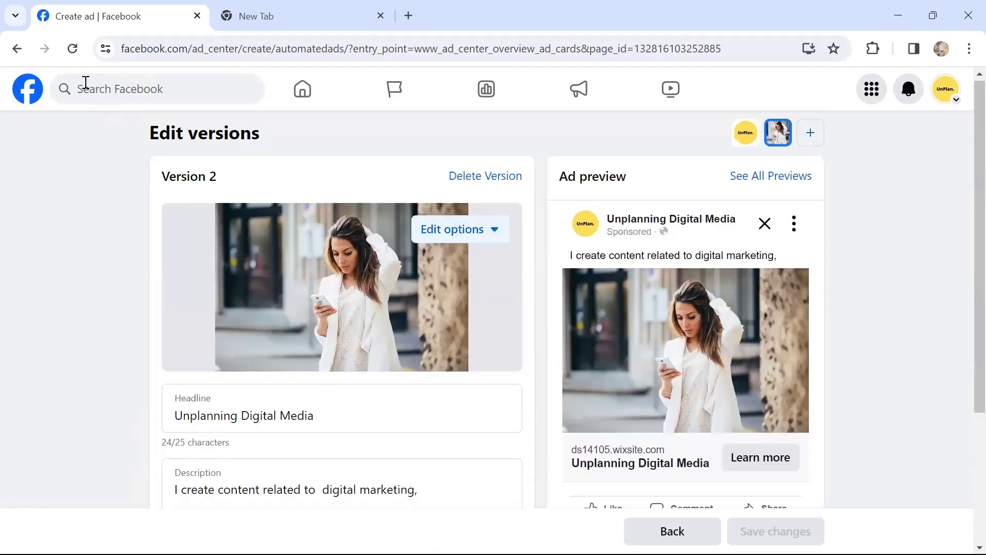
- Cancel the Leave site prompt to stay on the ad version editor
click(17, 51)
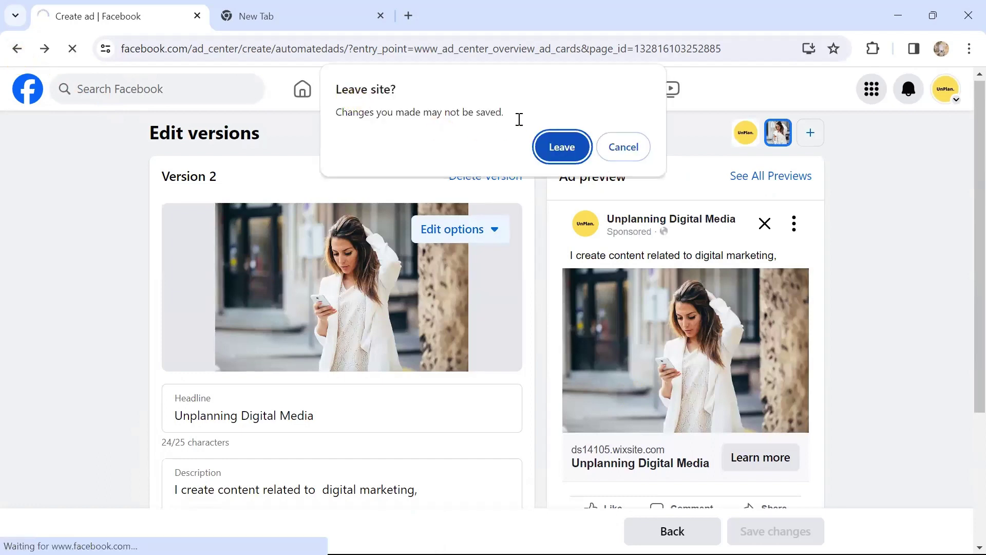
click(636, 147)
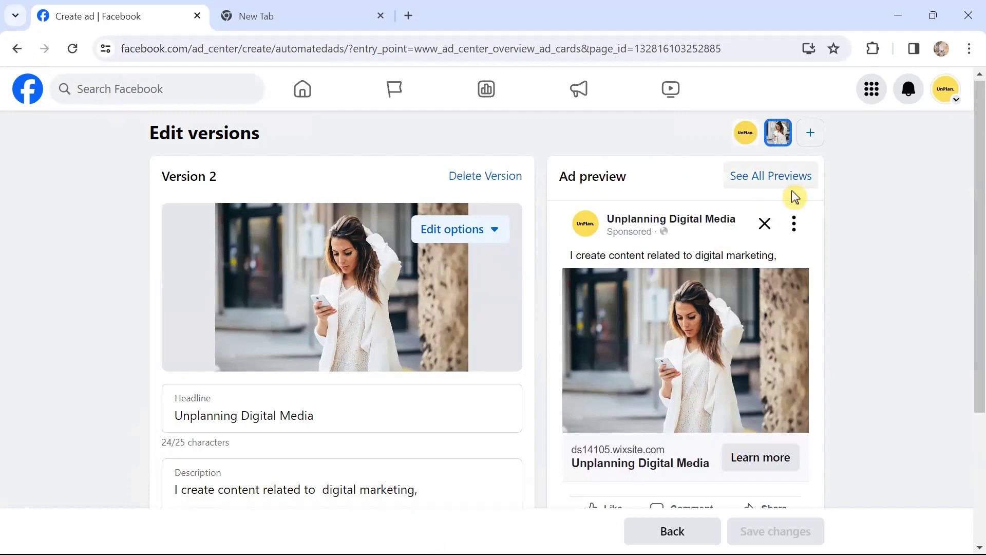
scroll(419, 239, down, 3)
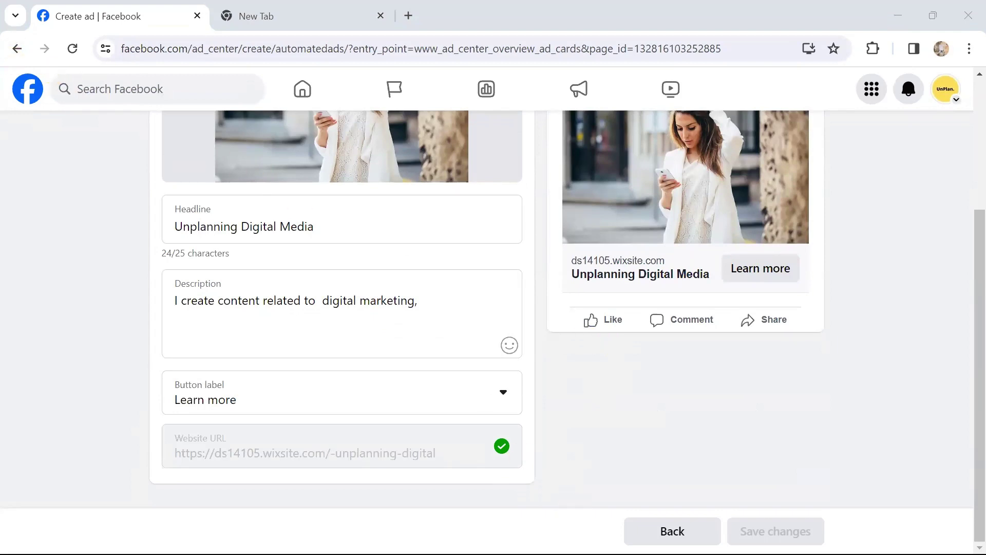
- Return to the ad summary and look at the daily budget editor without changes
click(672, 531)
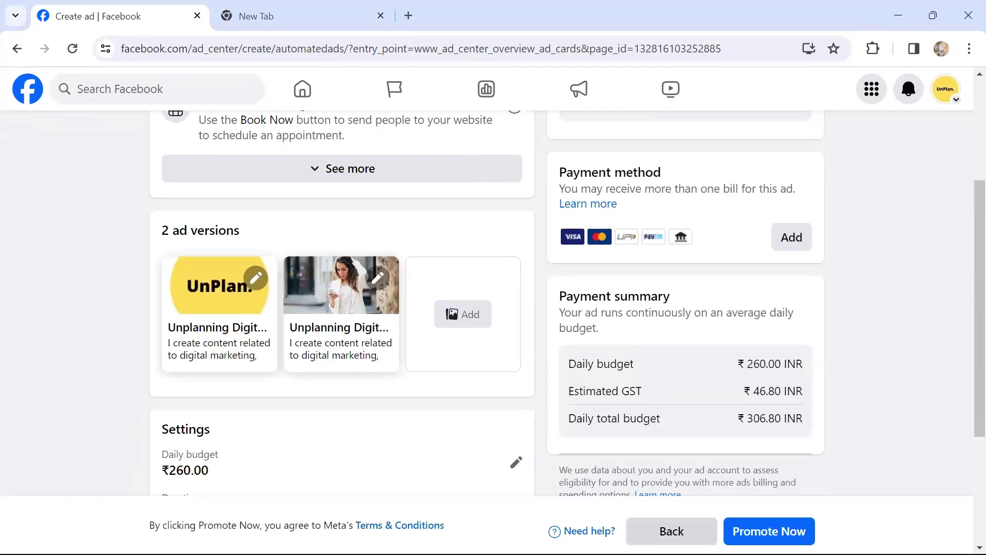
scroll(816, 429, down, 2)
scroll(816, 431, down, 2)
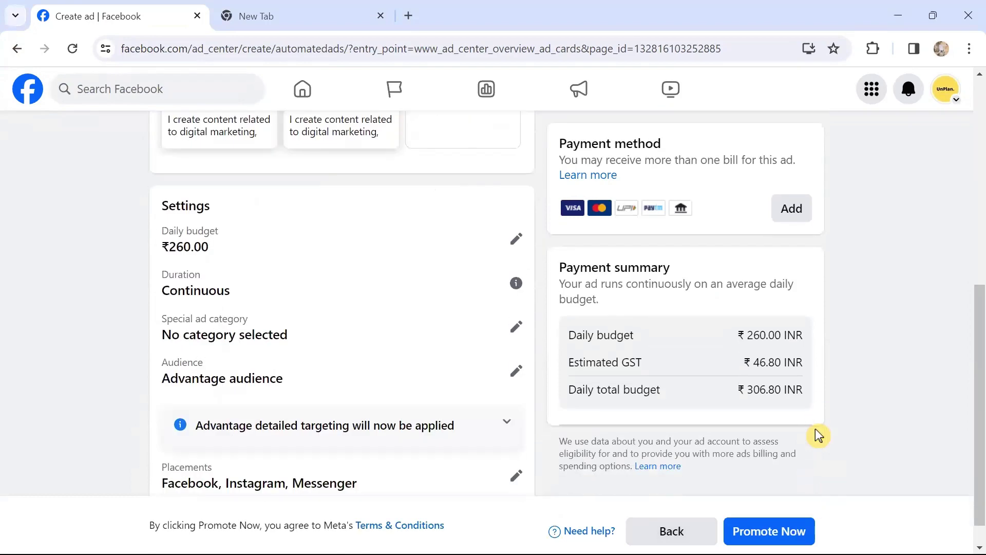
scroll(276, 266, up, 5)
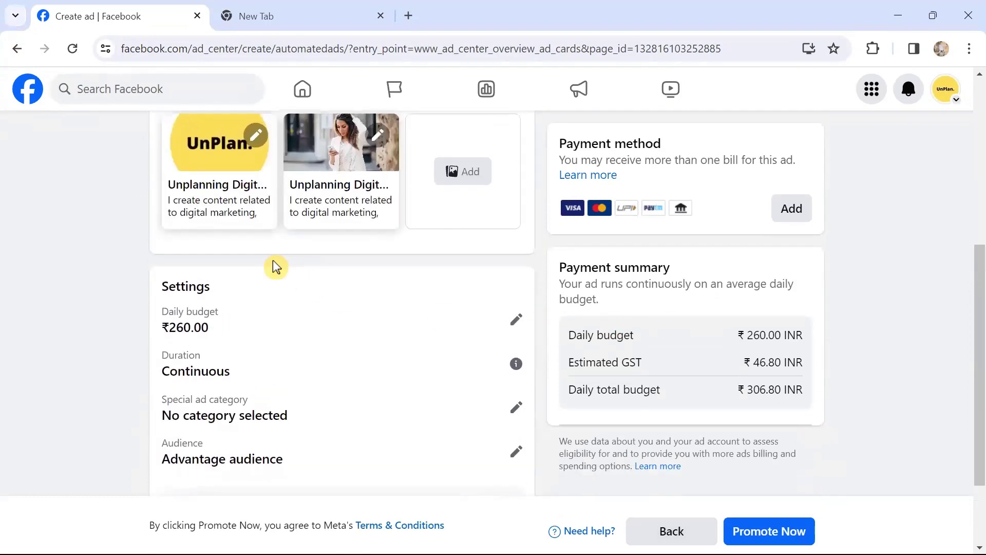
scroll(275, 266, down, 4)
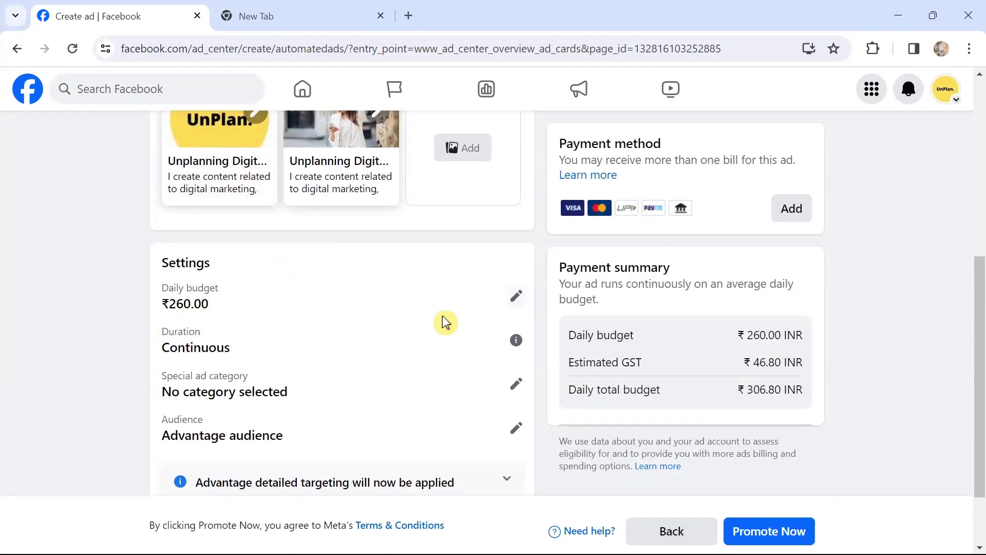
click(515, 299)
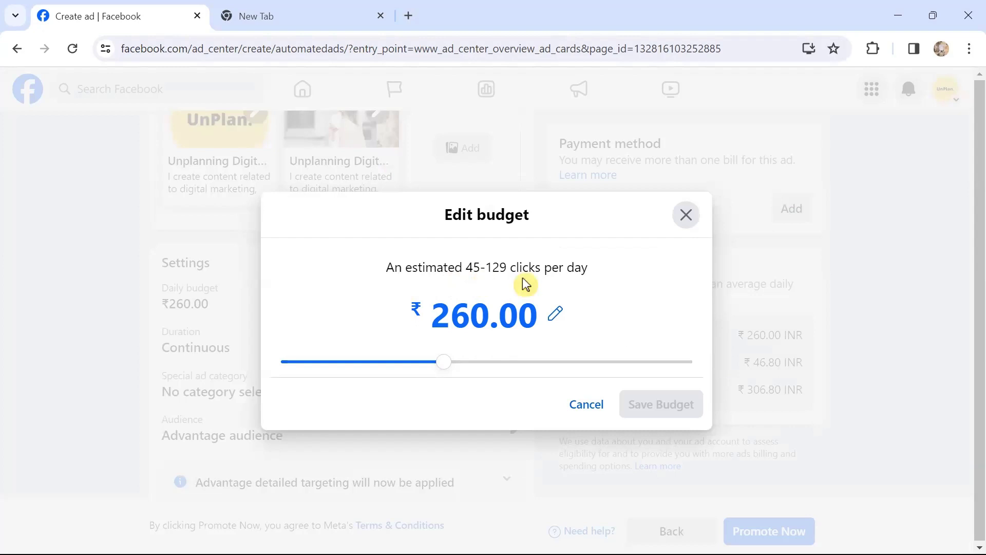
click(590, 405)
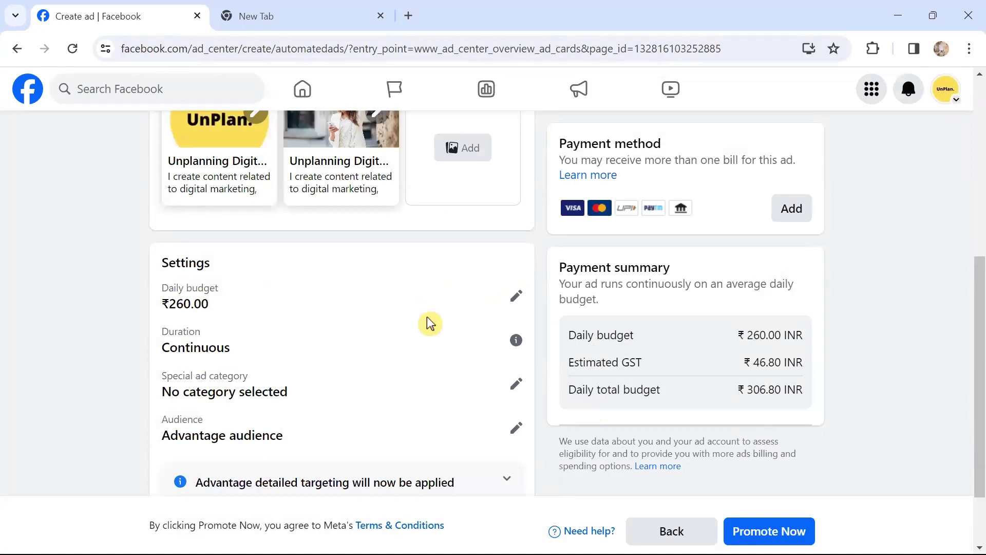
- Lower the daily budget from ₹260 to ₹100.00 and save it
scroll(427, 317, down, 2)
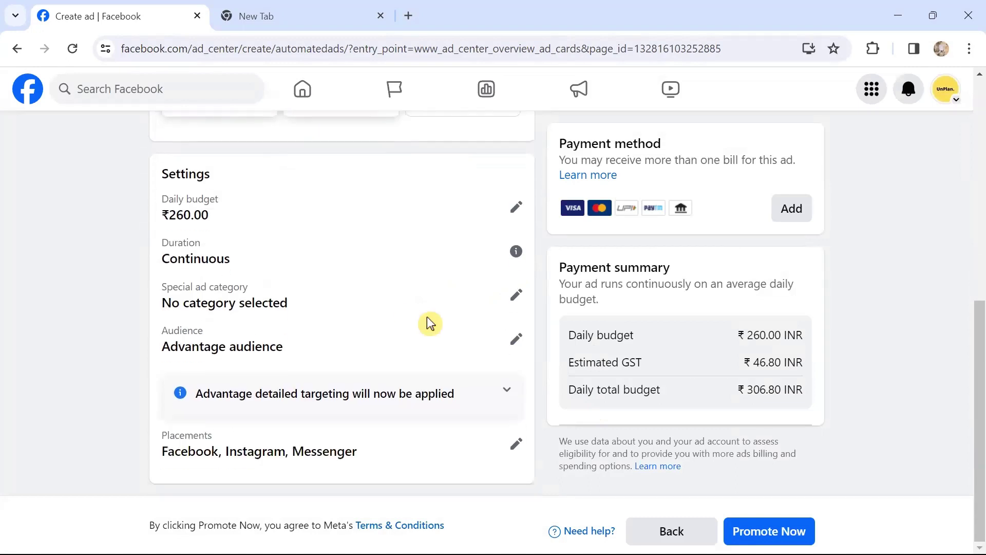
click(516, 207)
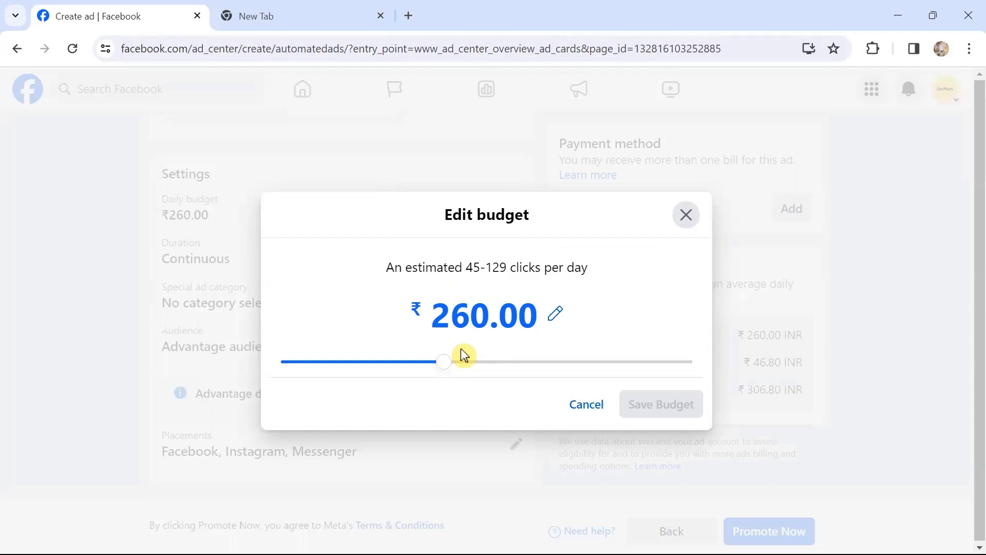
drag(442, 367, 302, 368)
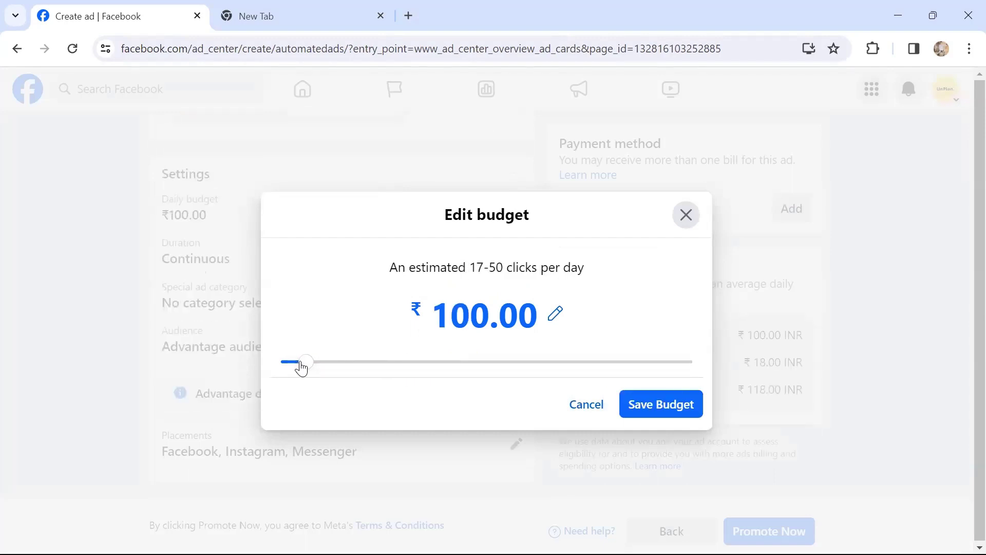
click(646, 415)
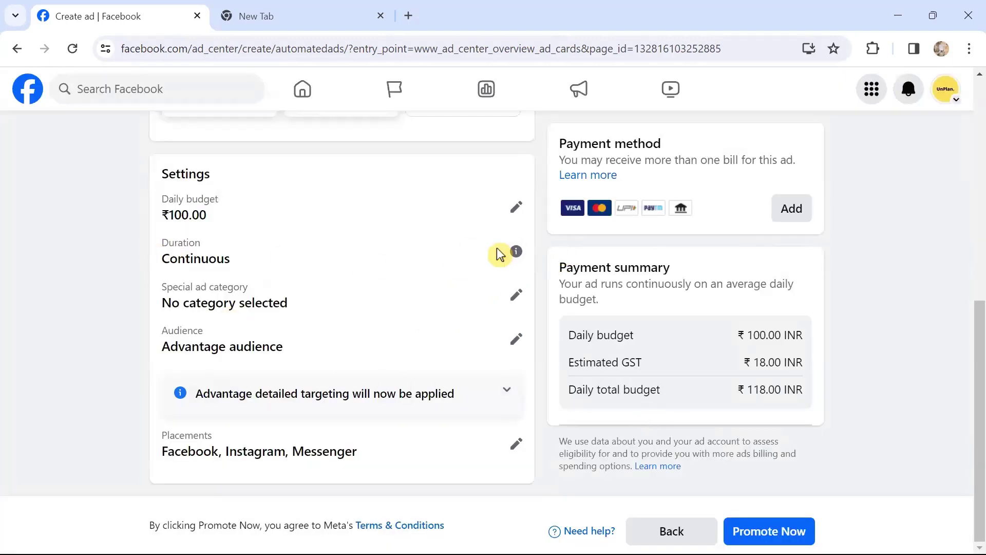
mouse_move(518, 251)
click(513, 300)
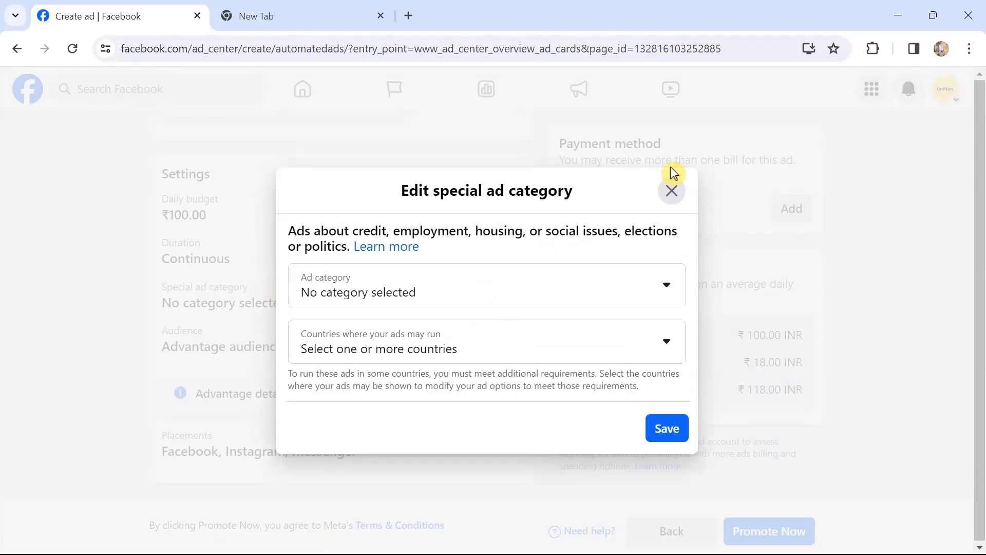
click(675, 194)
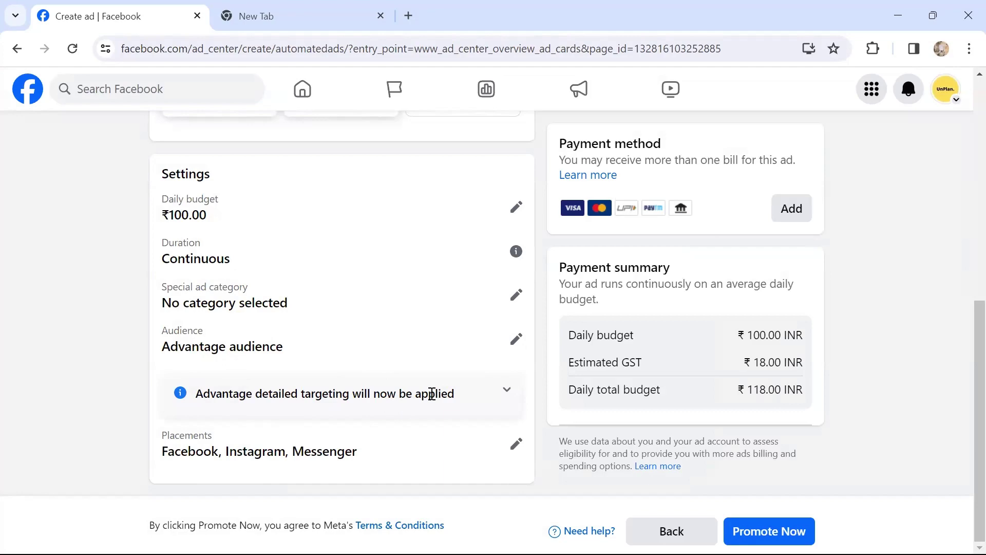
- Open the ad's audience settings to view the Advantage audience: United States, ages 18-65+
click(517, 341)
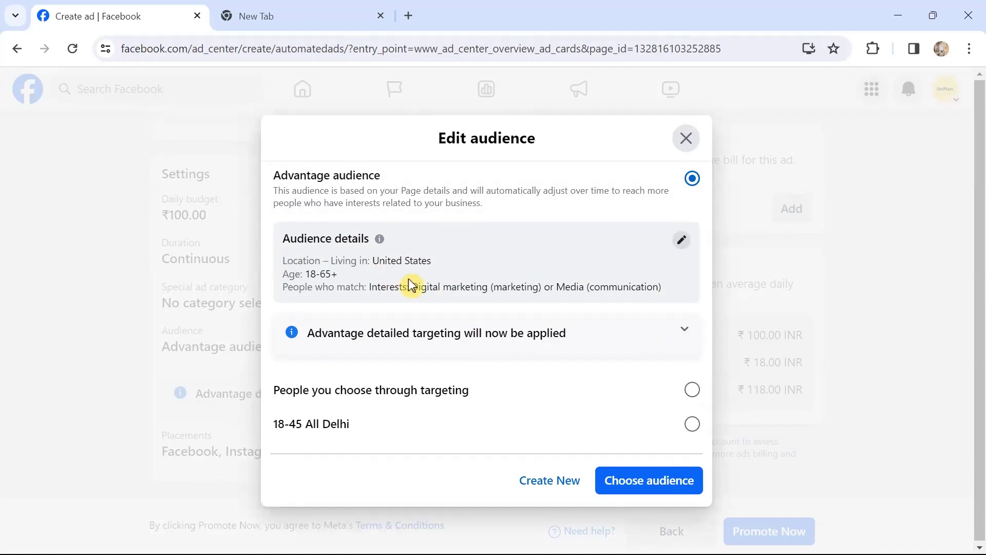
- Review the Advantage audience's gender, age, location and detailed interest targeting
click(679, 242)
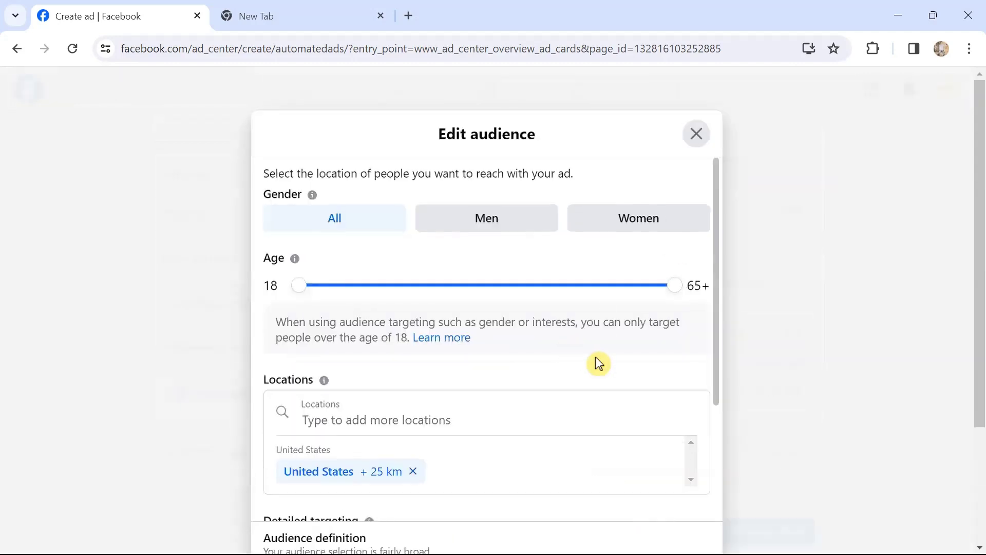
scroll(597, 363, down, 1)
scroll(598, 363, up, 1)
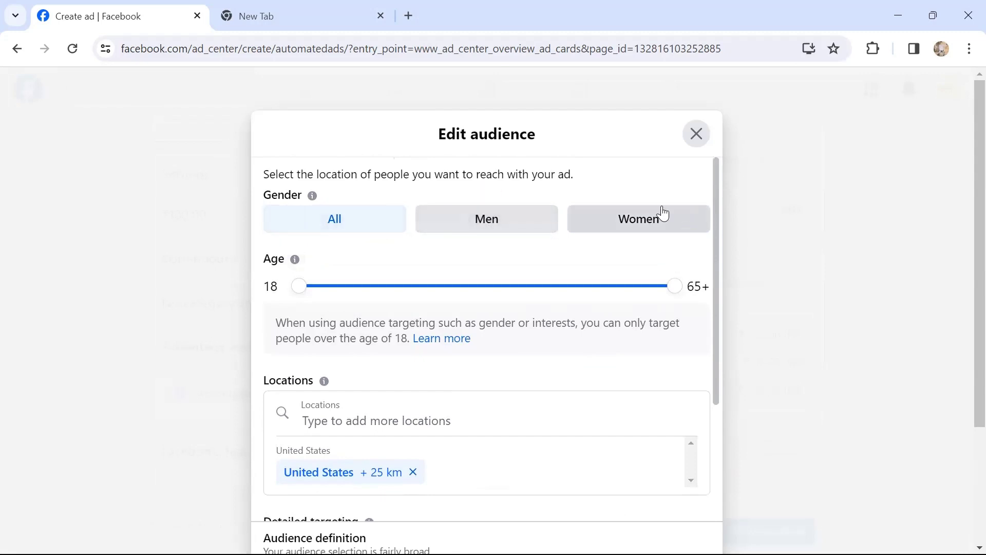
scroll(505, 317, down, 3)
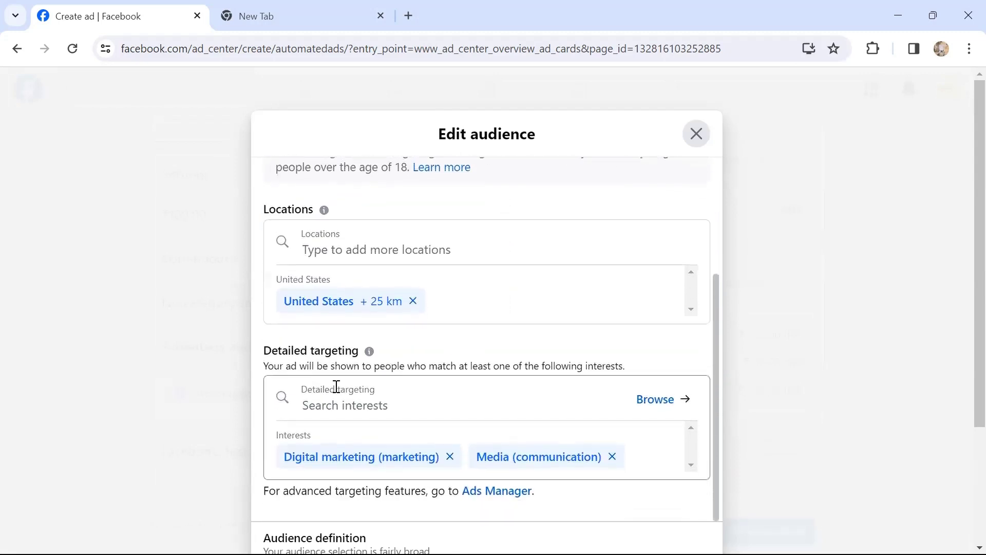
click(408, 404)
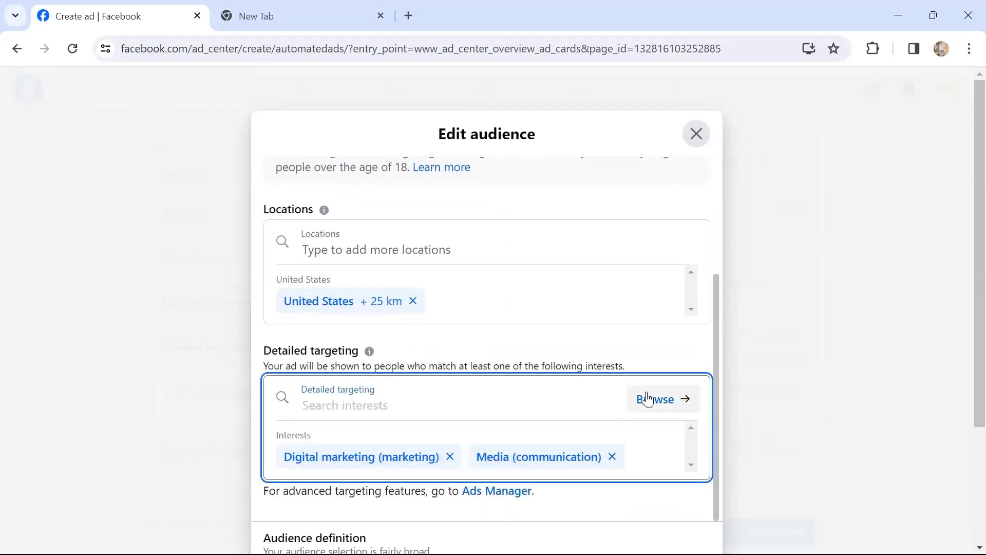
scroll(794, 429, down, 3)
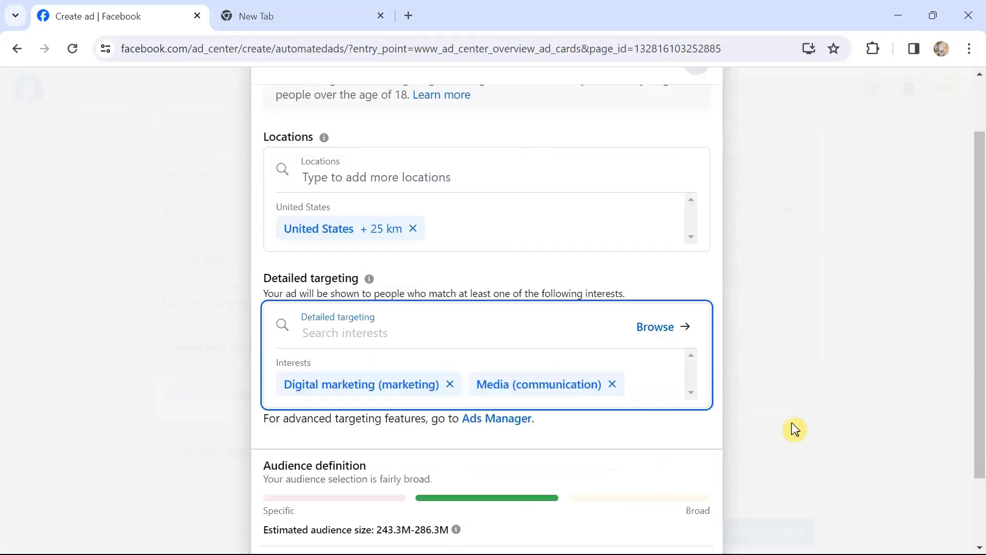
scroll(795, 429, down, 1)
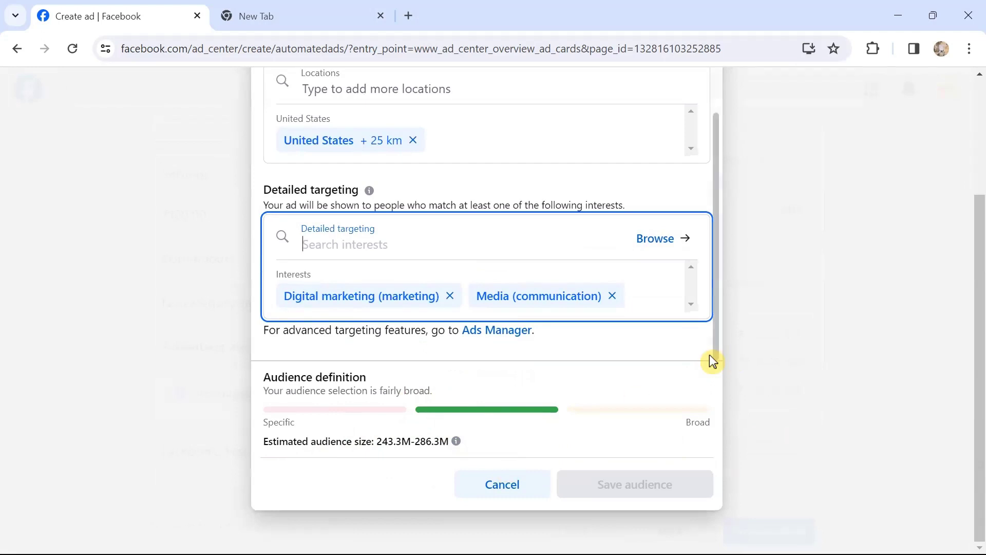
scroll(796, 318, up, 1)
scroll(796, 313, up, 2)
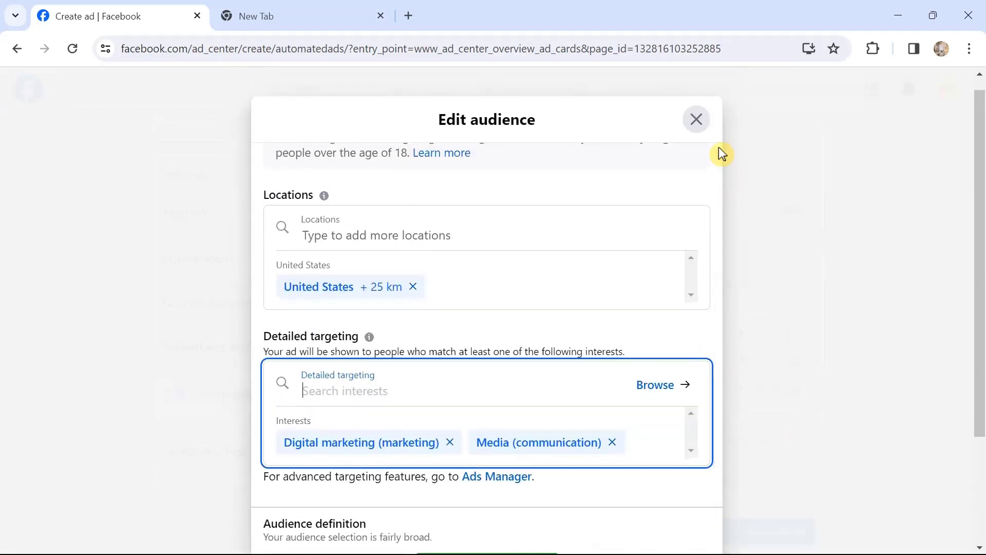
- Leave the audience editor, cancelling twice before confirming the exit
click(697, 119)
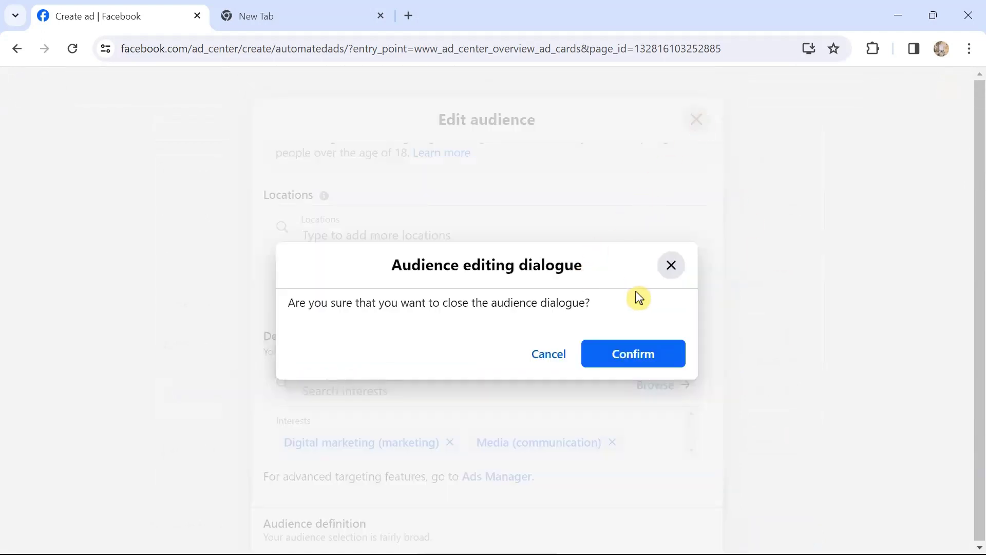
click(545, 357)
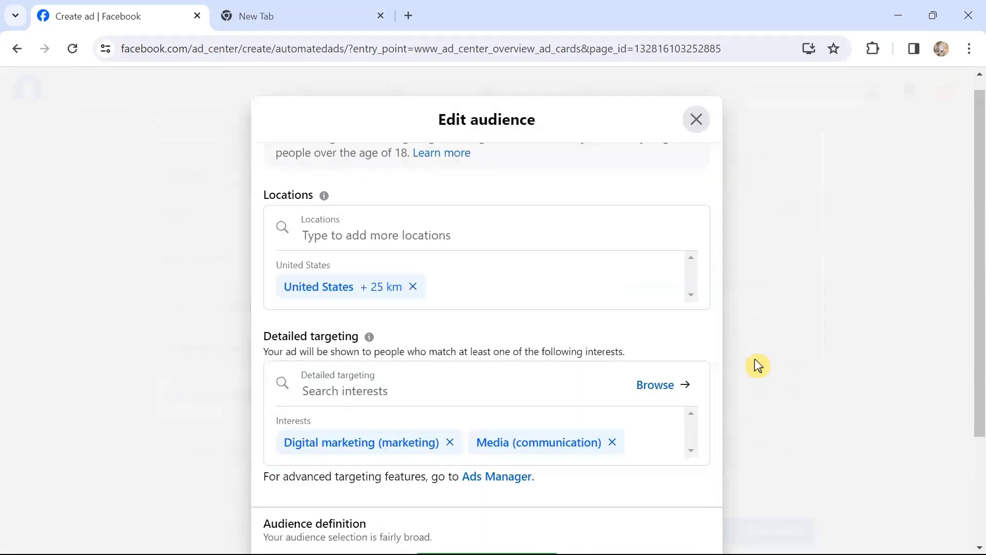
scroll(754, 359, down, 3)
scroll(754, 359, up, 3)
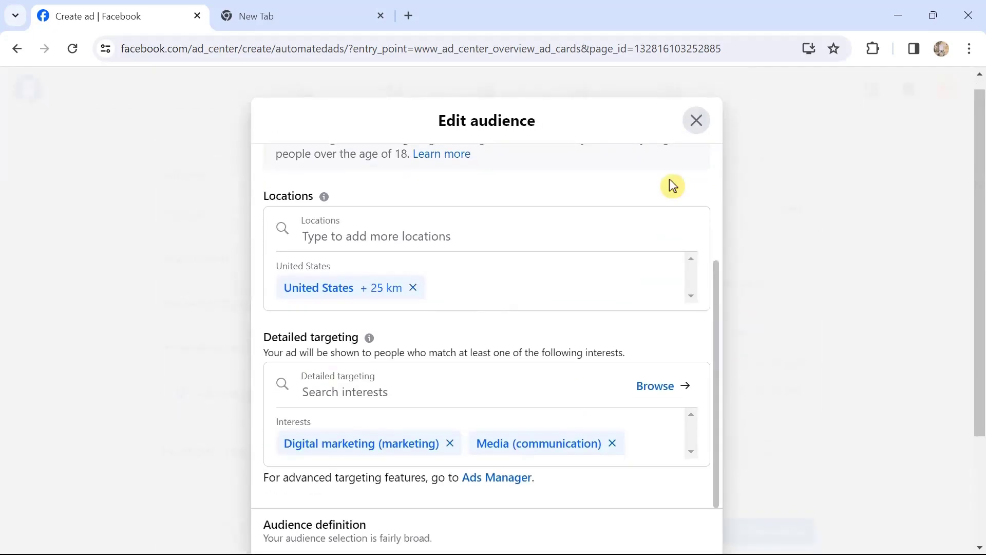
click(697, 121)
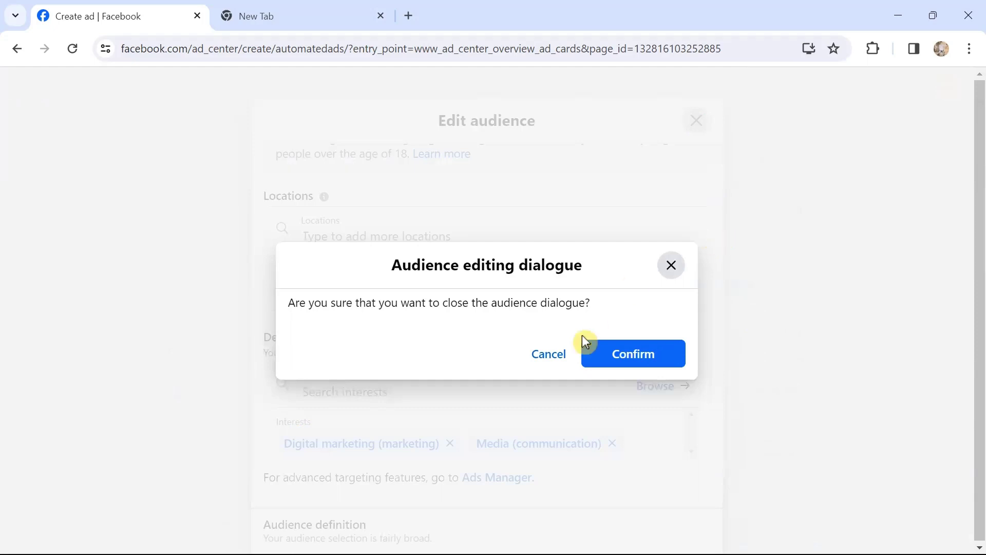
click(549, 354)
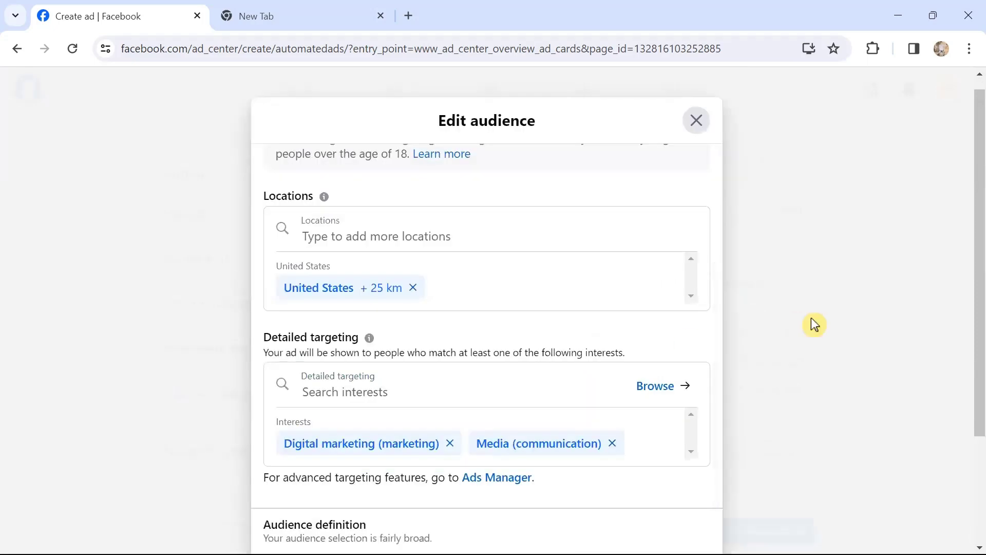
click(696, 122)
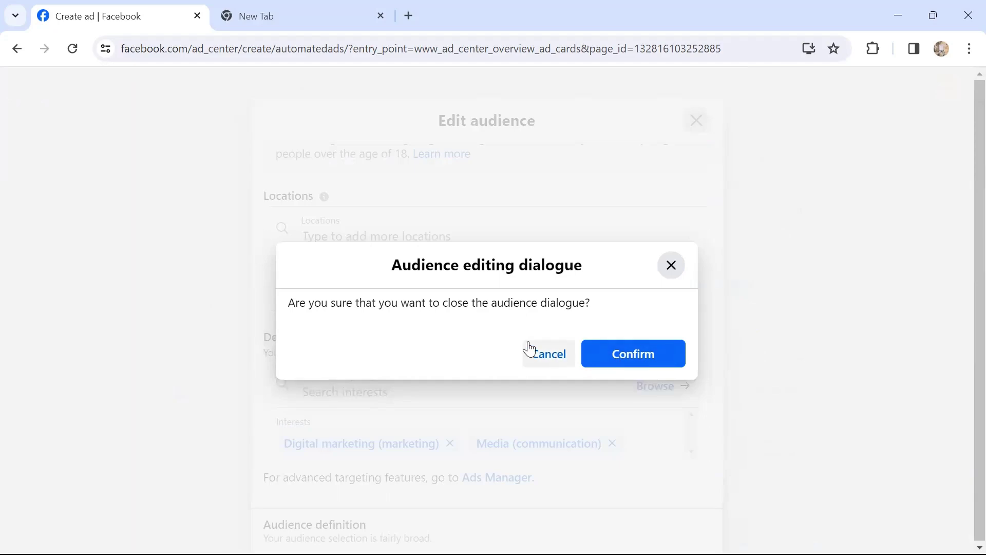
click(627, 354)
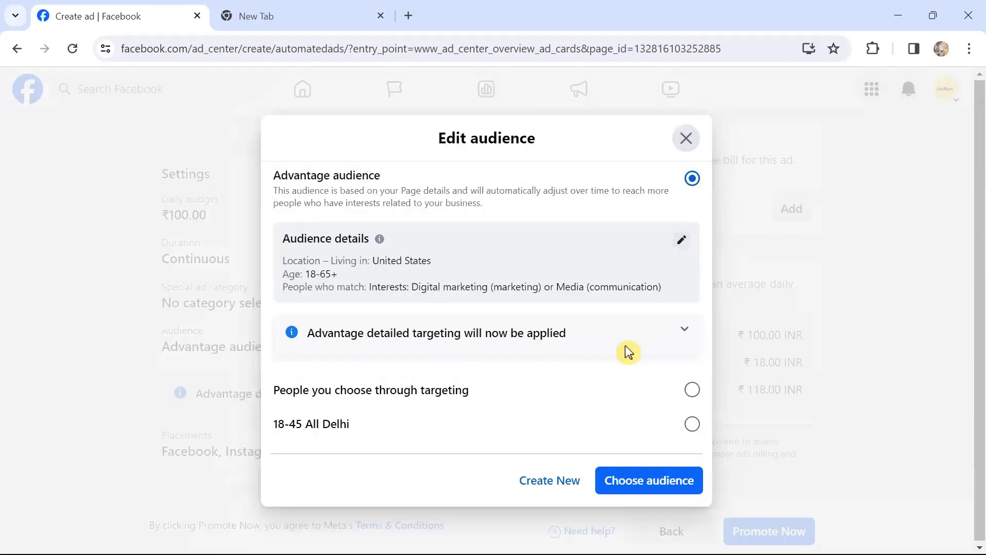
- Uncheck Messenger and save placements as Facebook and Instagram only
click(686, 138)
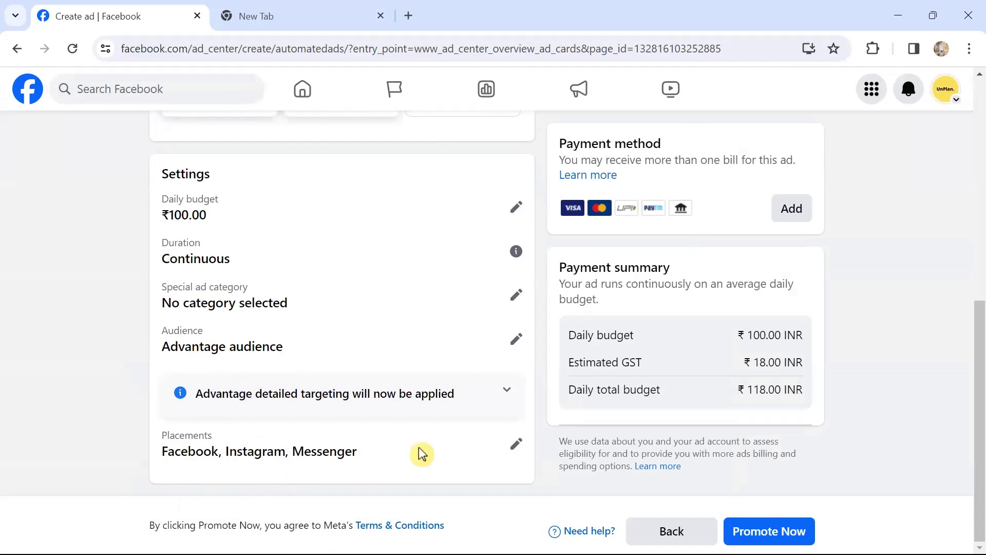
click(516, 445)
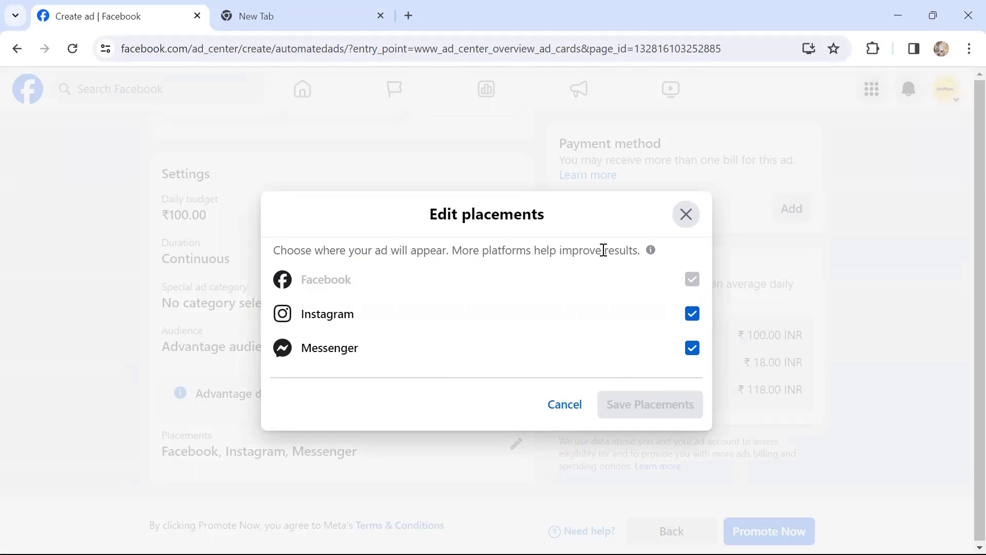
click(692, 349)
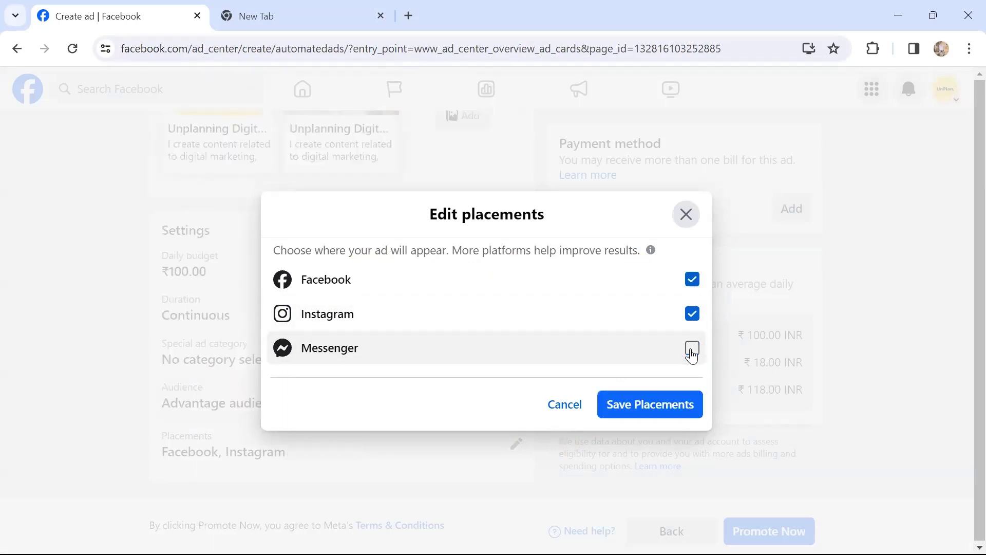
click(629, 408)
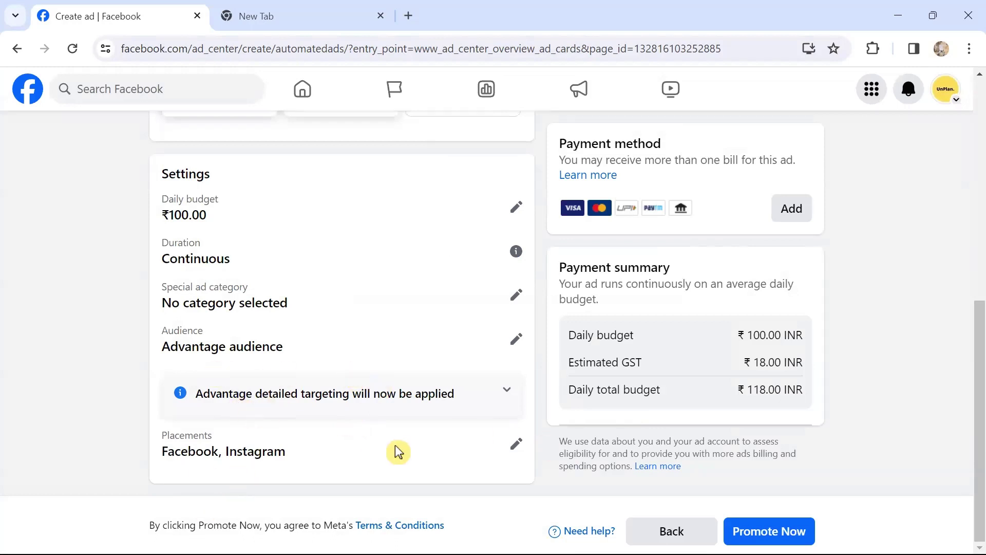
- Promote the ad and, with debit or credit card, tick 'I have an ad credit to claim'
scroll(973, 324, up, 2)
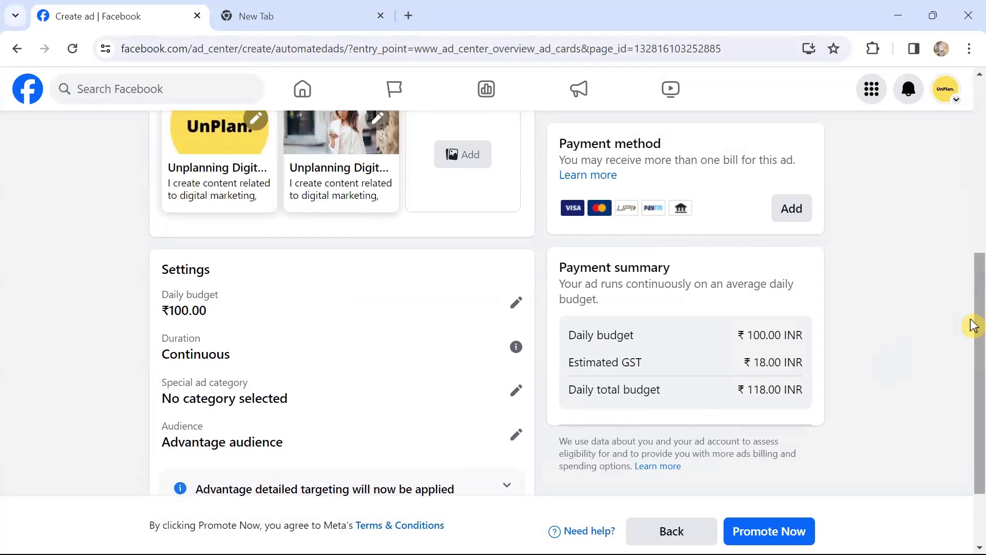
scroll(917, 326, down, 2)
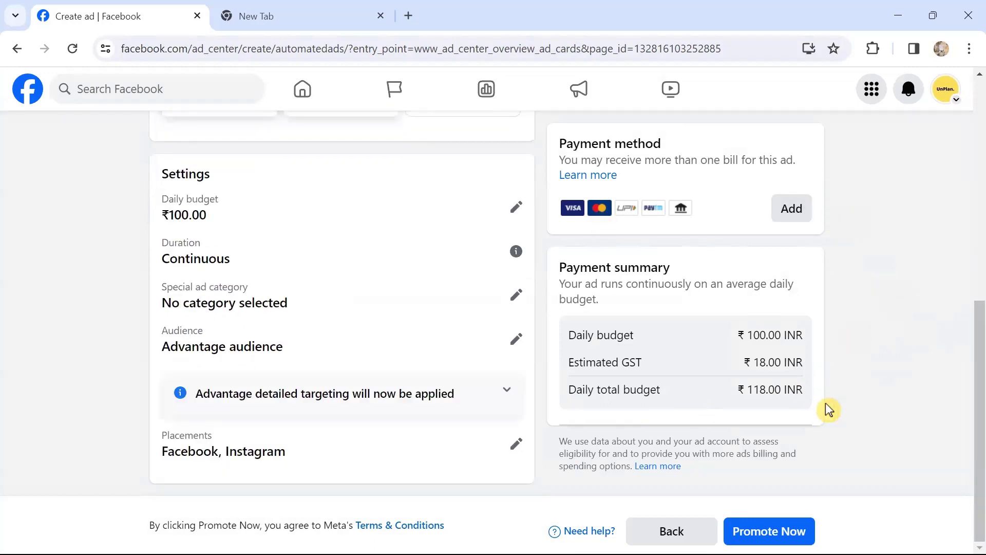
click(792, 535)
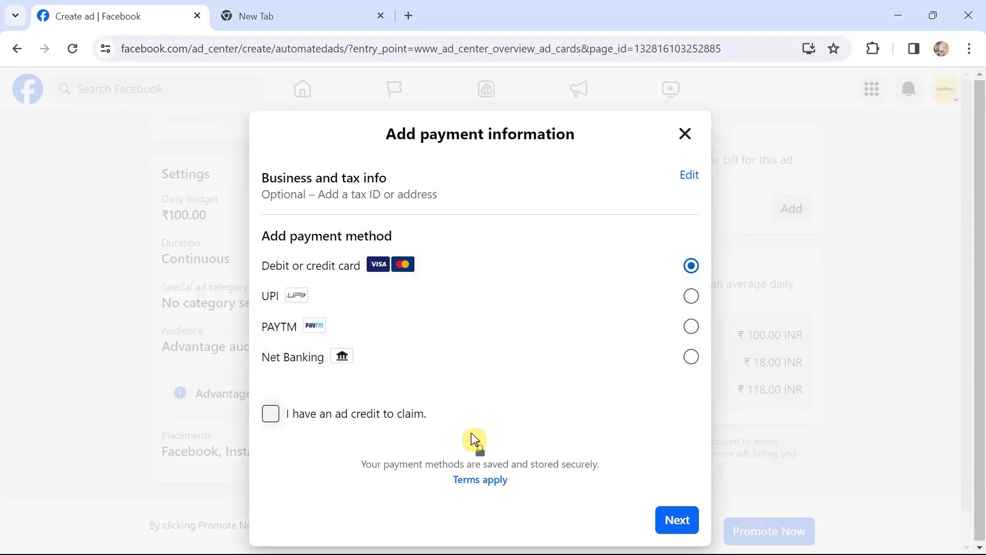
click(263, 414)
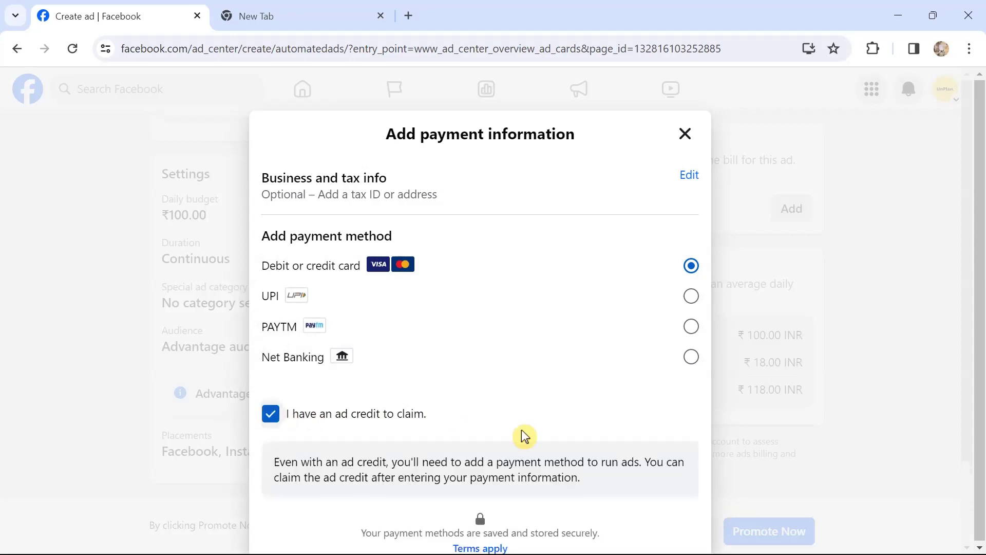
scroll(570, 365, down, 2)
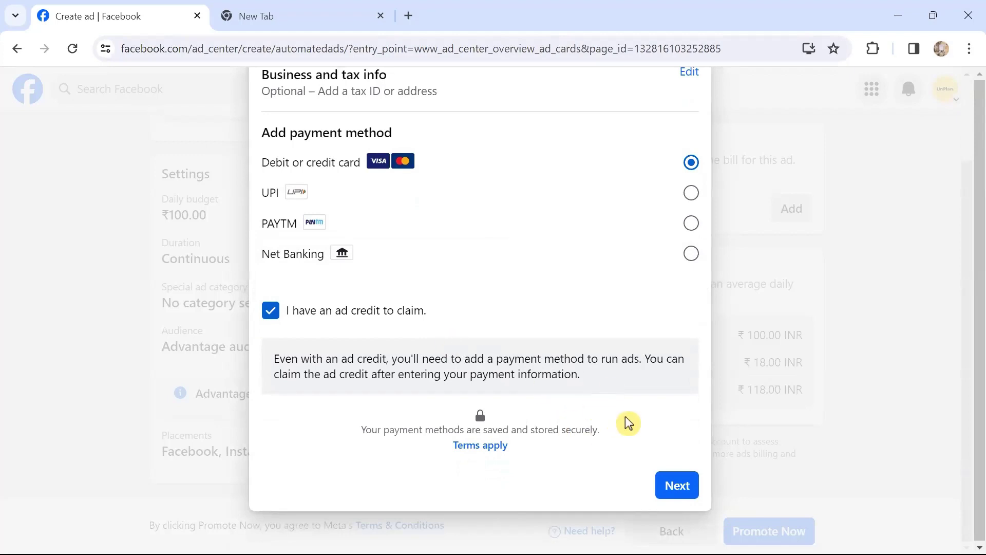
- Continue to the debit or credit card form, then dismiss it without adding a card
click(673, 485)
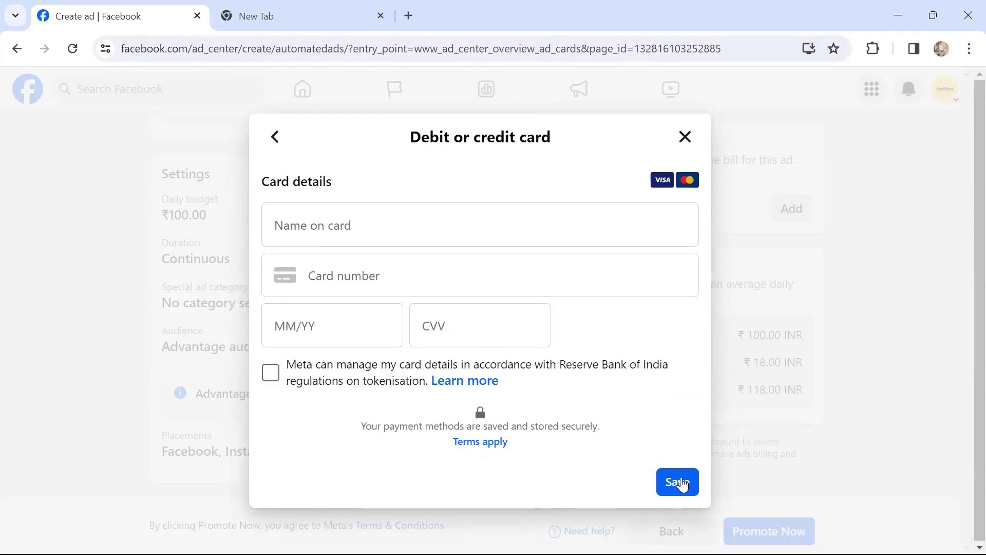
click(684, 136)
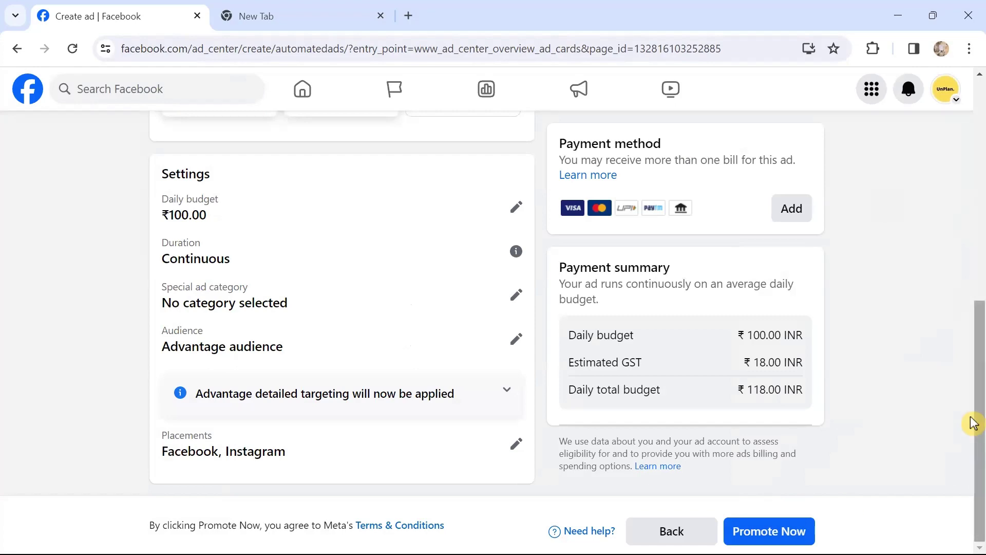
scroll(940, 353, up, 5)
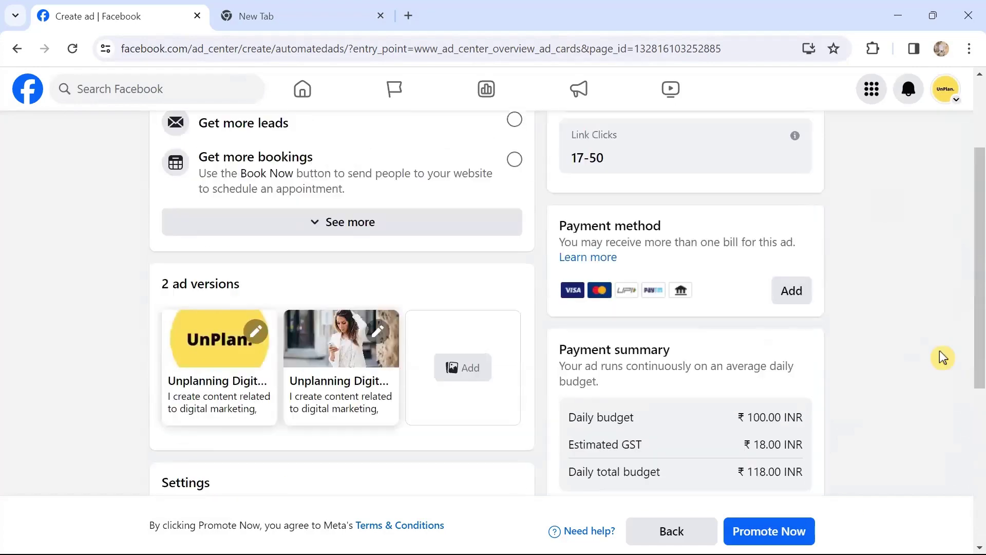
scroll(940, 353, down, 3)
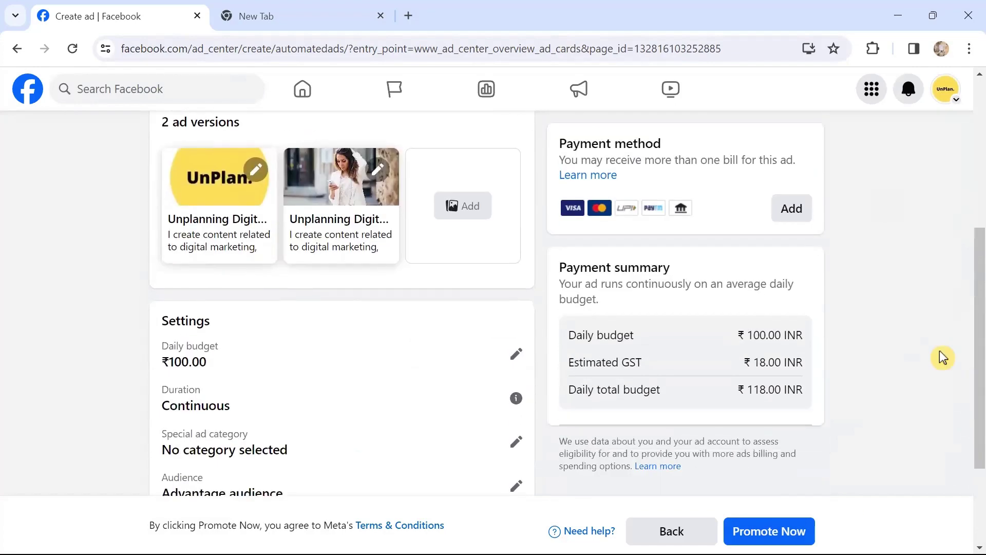